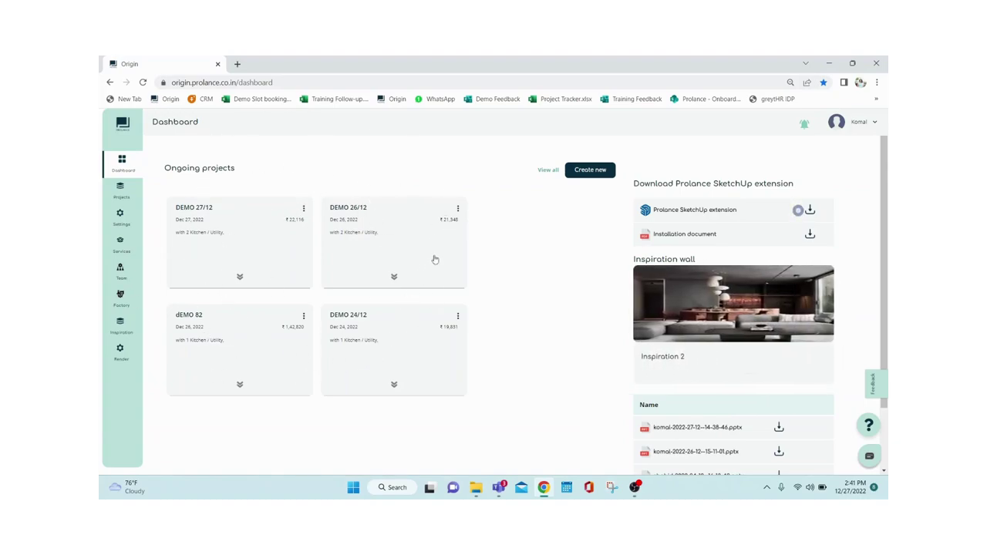
Step: Create project DEMO 27/12/22 for the customer with city Bengaluru, state Karnataka and supply city Bengaluru
left_click(590, 170)
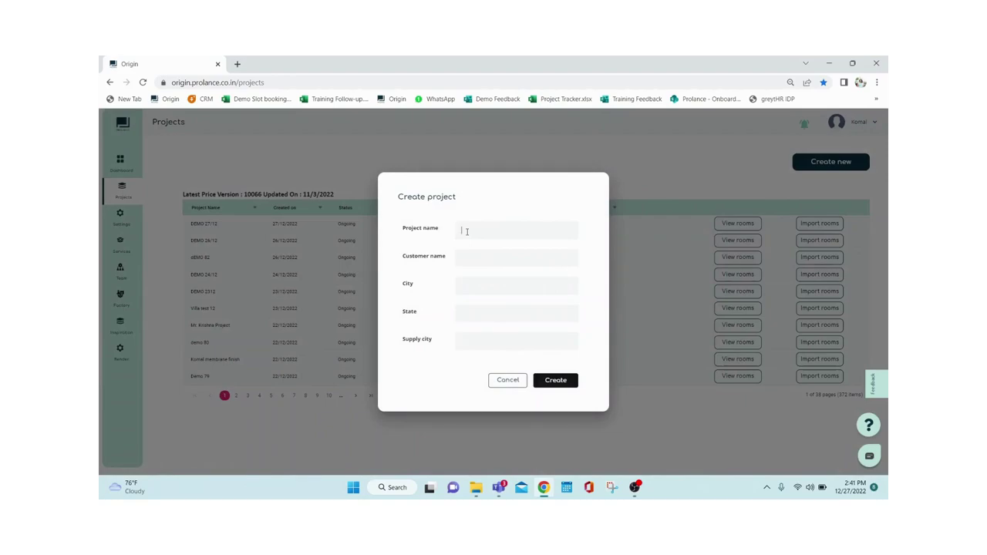
type("DEMO 27/12/22")
left_click(483, 252)
type("komla")
left_click(488, 281)
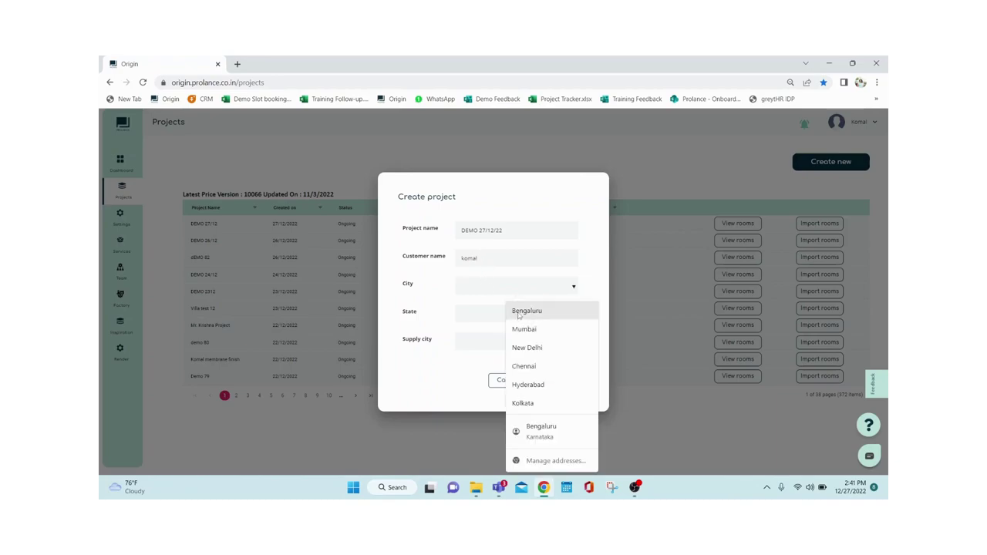
left_click(517, 316)
left_click(485, 315)
left_click(541, 344)
left_click(467, 341)
left_click(475, 363)
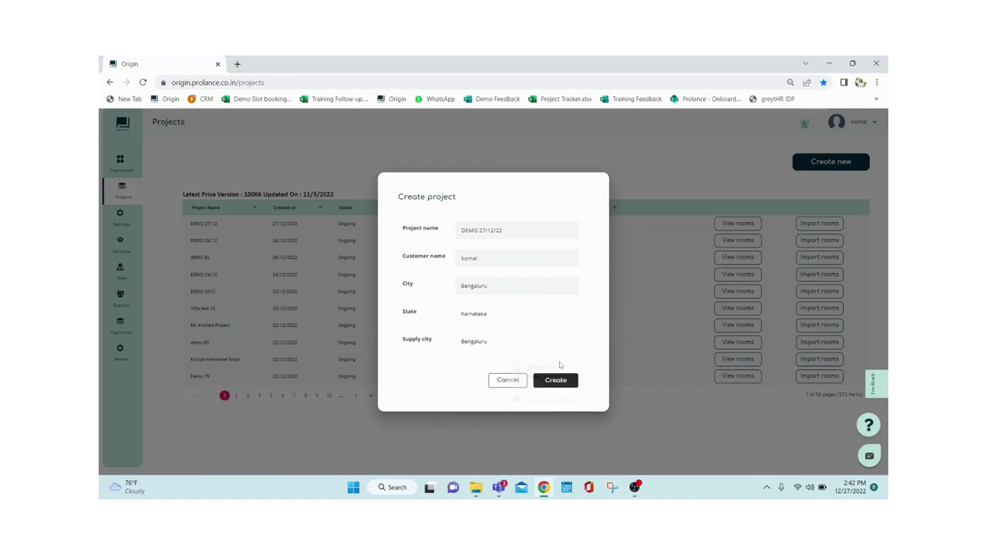
left_click(556, 381)
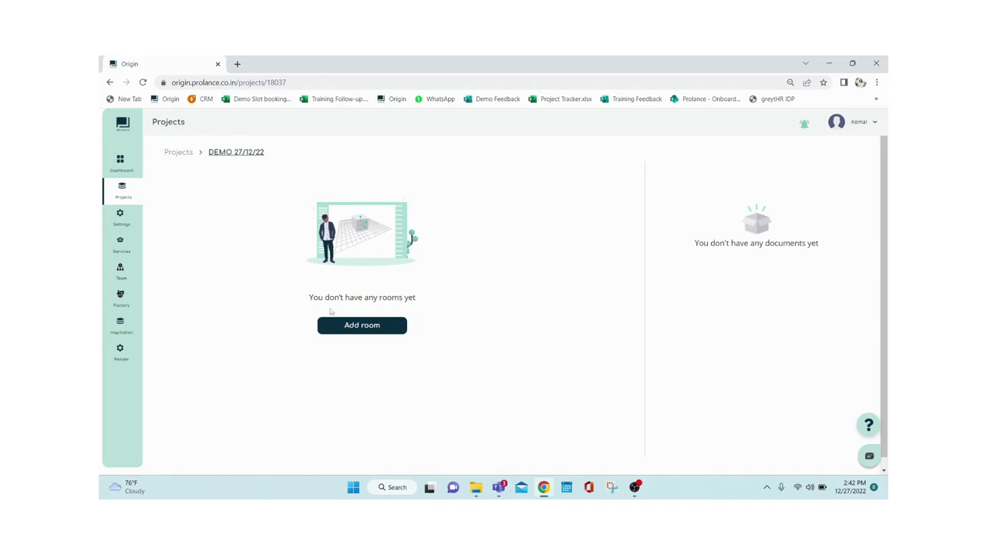
Step: Bring up the Add Room form for project DEMO 27/12/22
left_click(344, 324)
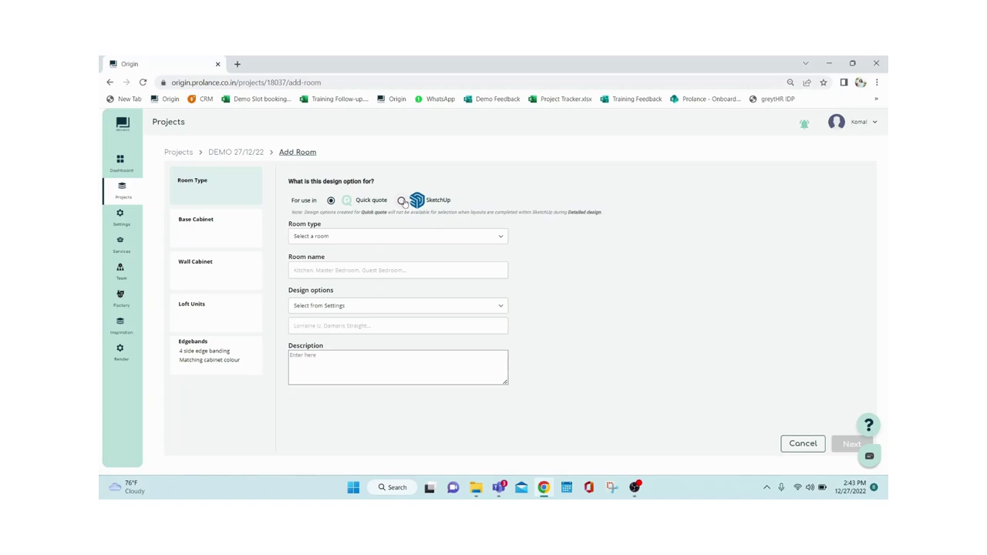
Step: Make the room a Kitchen / Utility with KIT as room name, design option and description
left_click(327, 236)
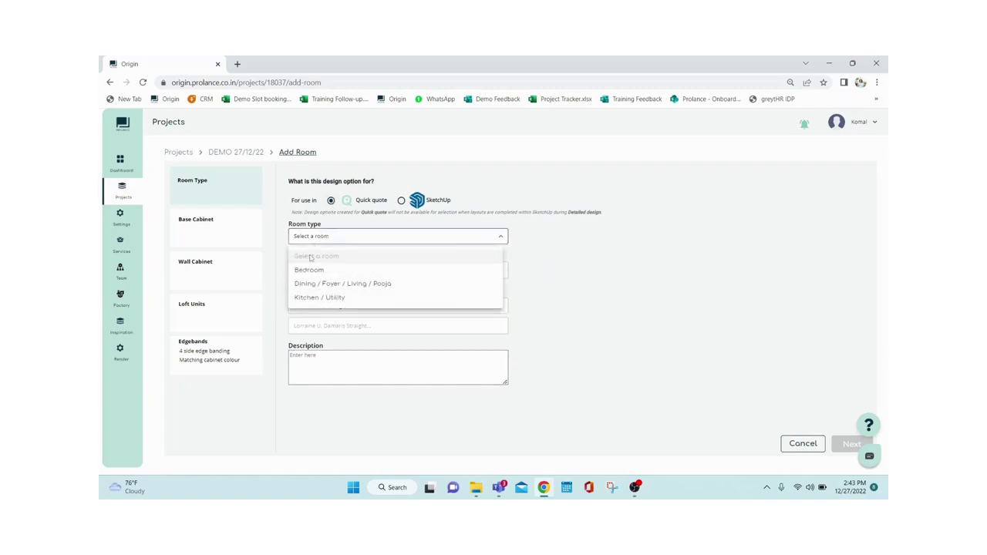
left_click(324, 299)
left_click(332, 272)
type("Kit")
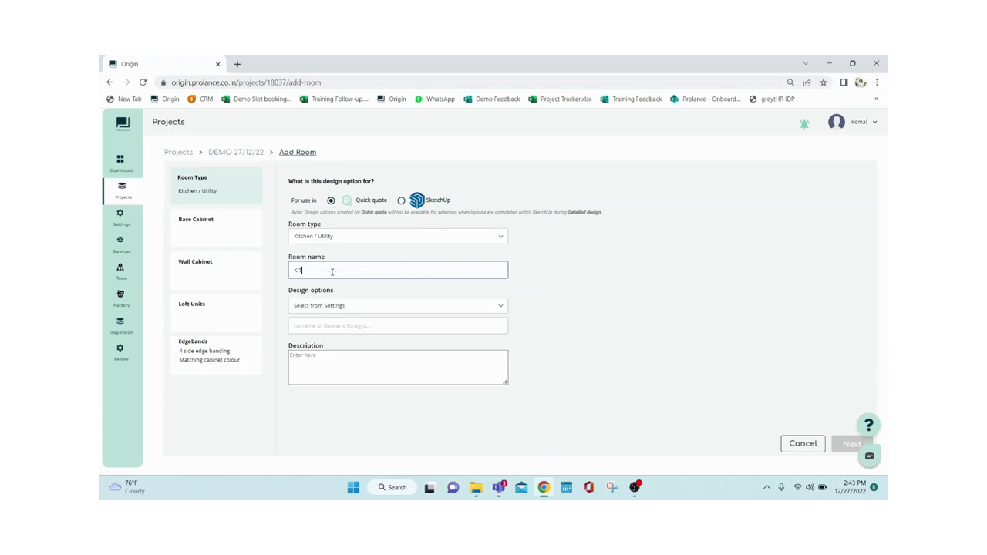
key("ctrl+a")
left_click(315, 326)
type("KIT")
left_click(301, 376)
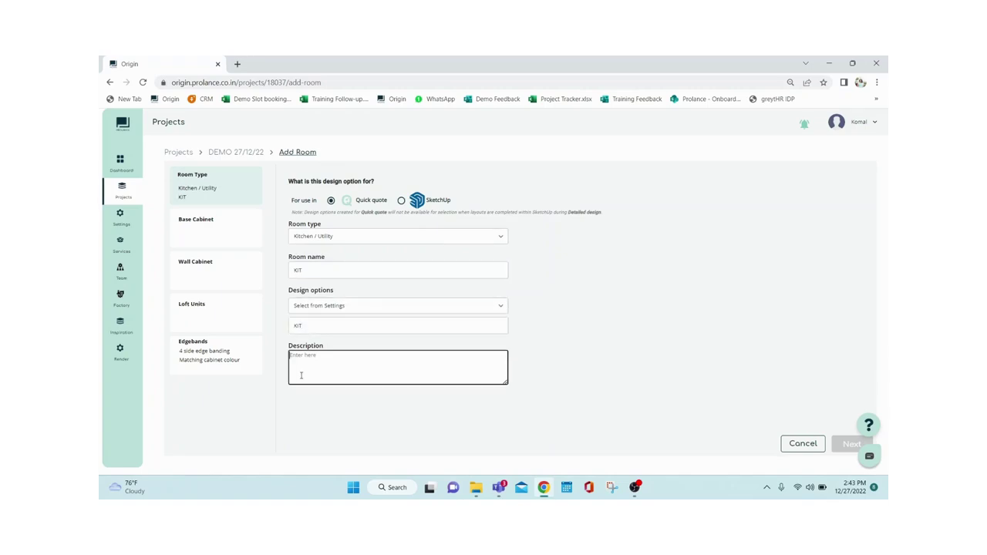
type("KIT")
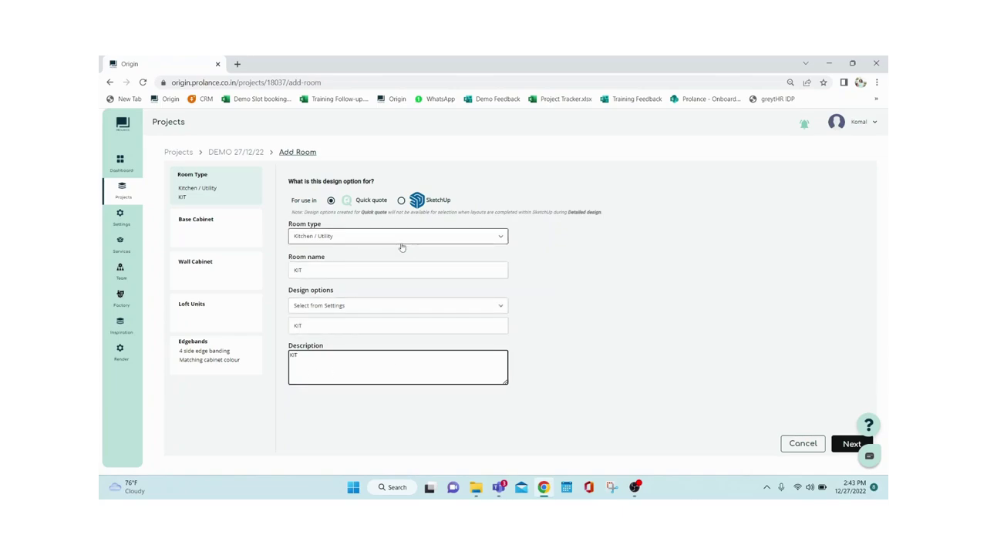
left_click(839, 446)
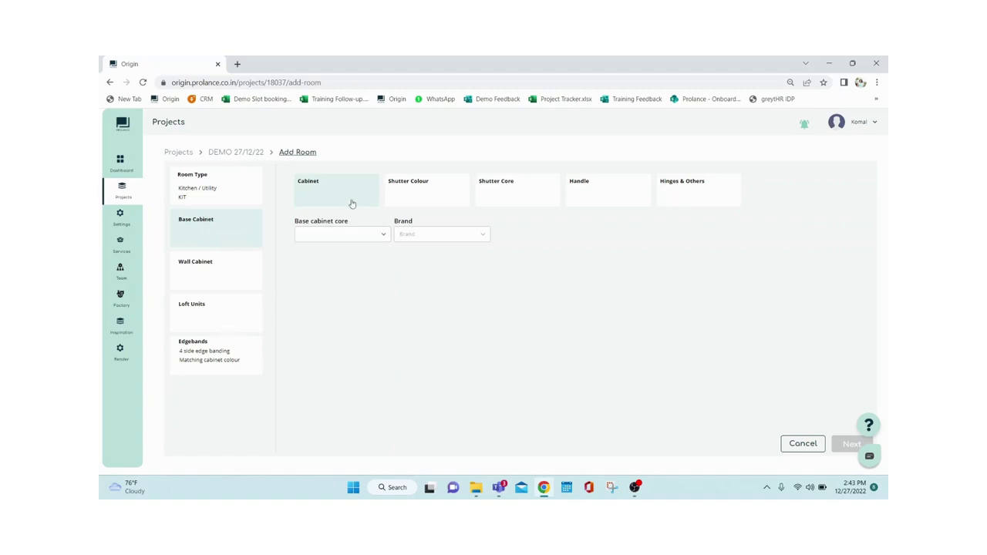
Step: Give the base cabinets a BWP PLY core from Prolance in White laminate
left_click(318, 239)
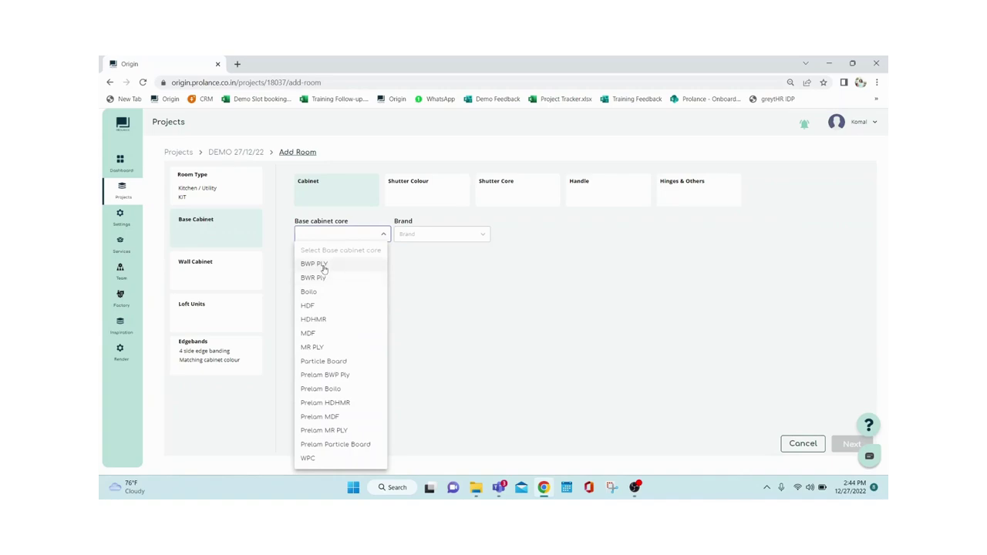
left_click(322, 264)
left_click(423, 234)
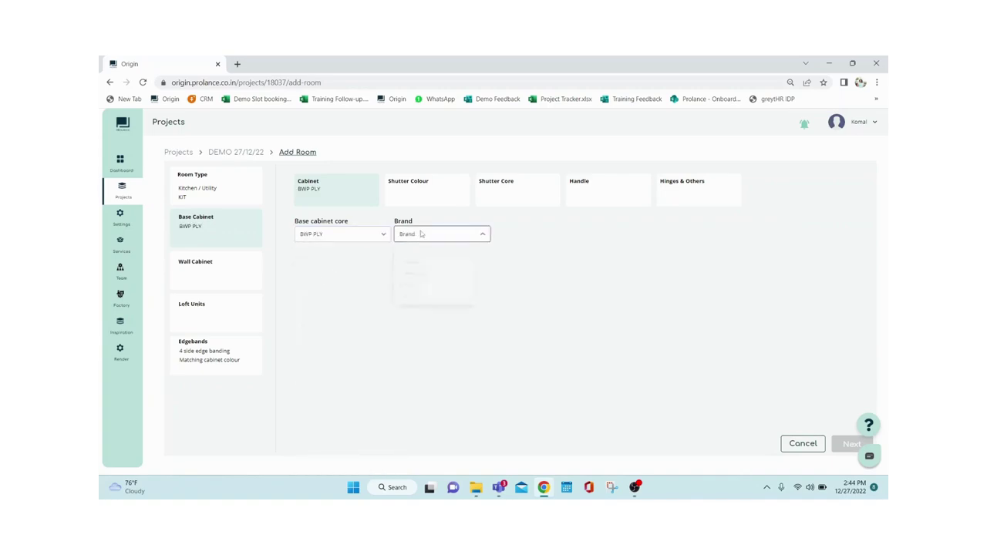
left_click(412, 267)
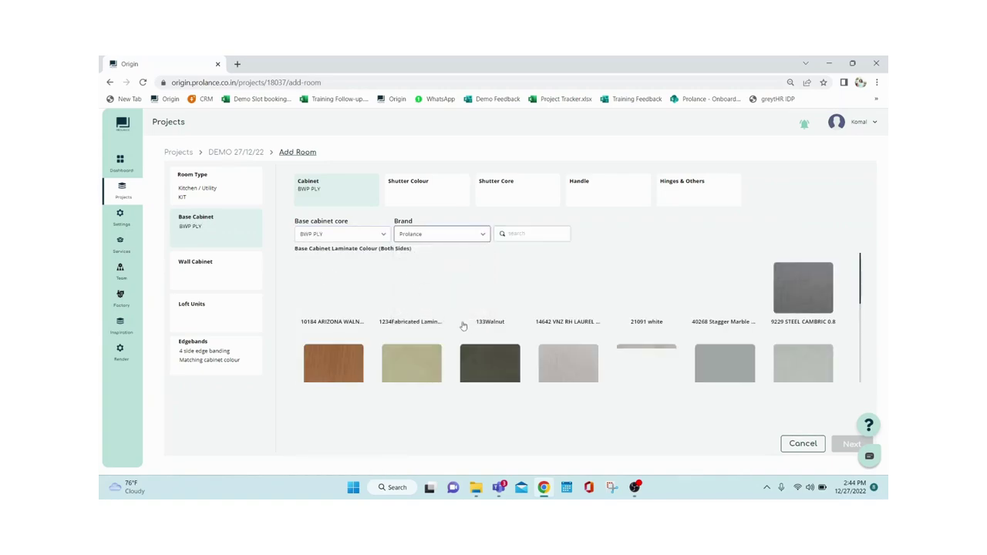
scroll(722, 327, "down", 5)
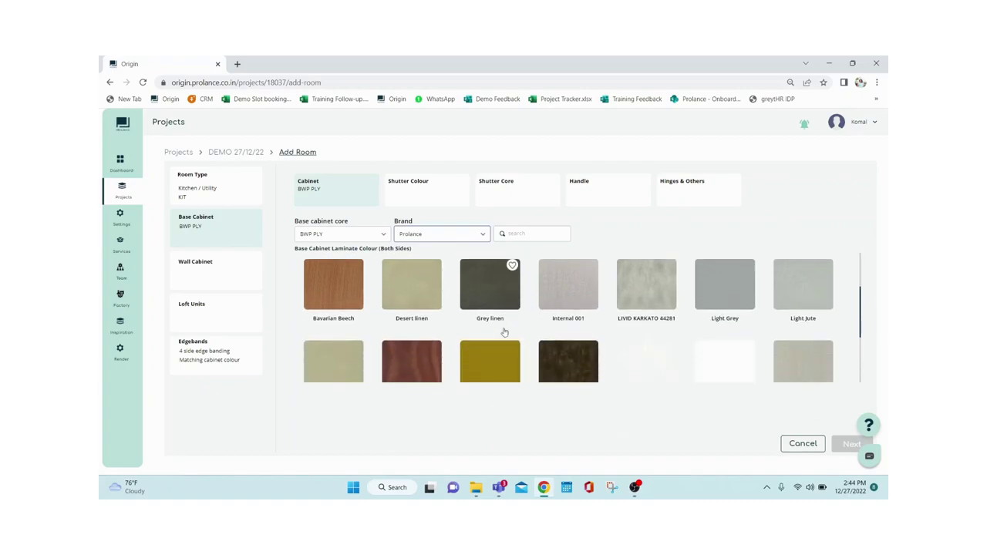
left_click(739, 305)
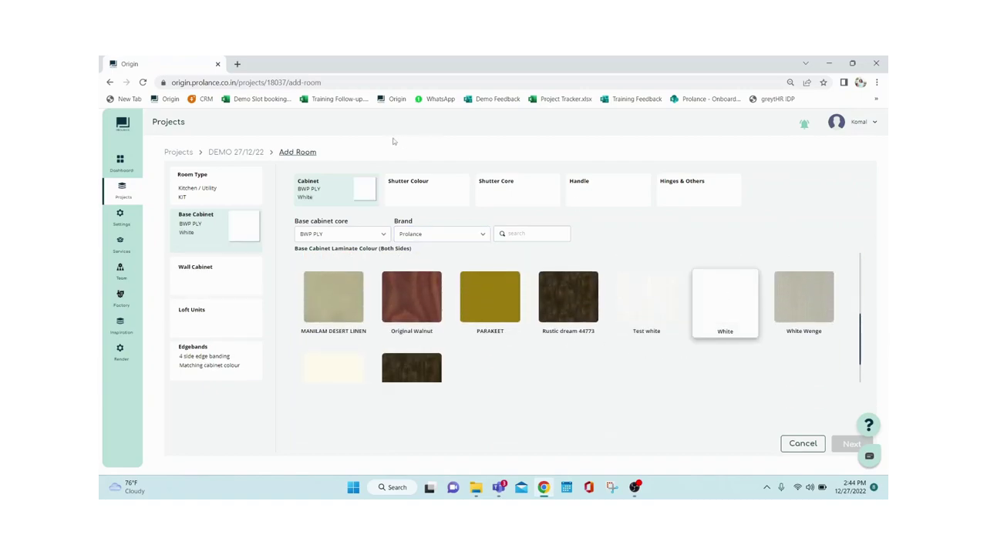
Step: Set the base shutters to Merino High Gloss laminate in Carnival 21075 HGL
left_click(423, 196)
left_click(356, 245)
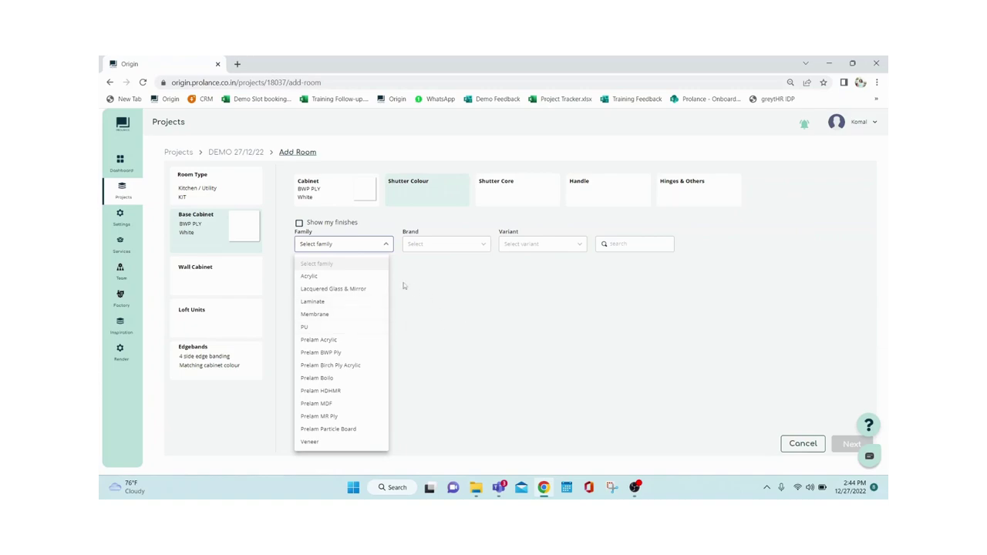
left_click(311, 302)
left_click(434, 246)
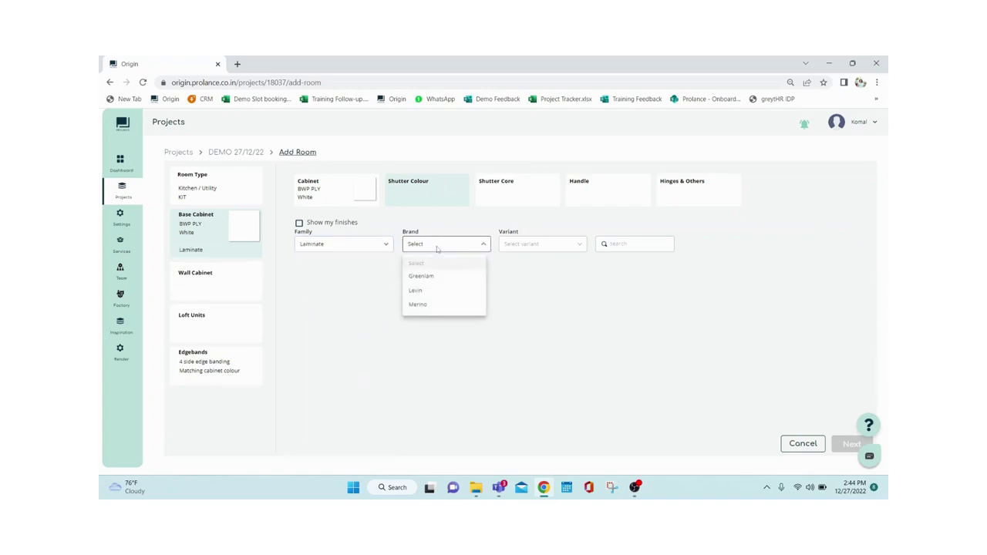
left_click(421, 306)
left_click(550, 250)
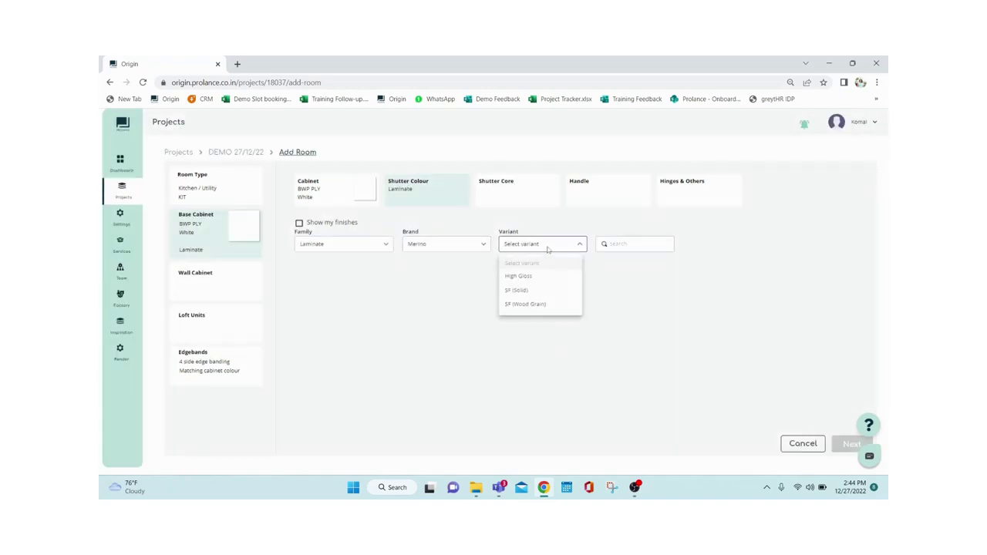
left_click(519, 280)
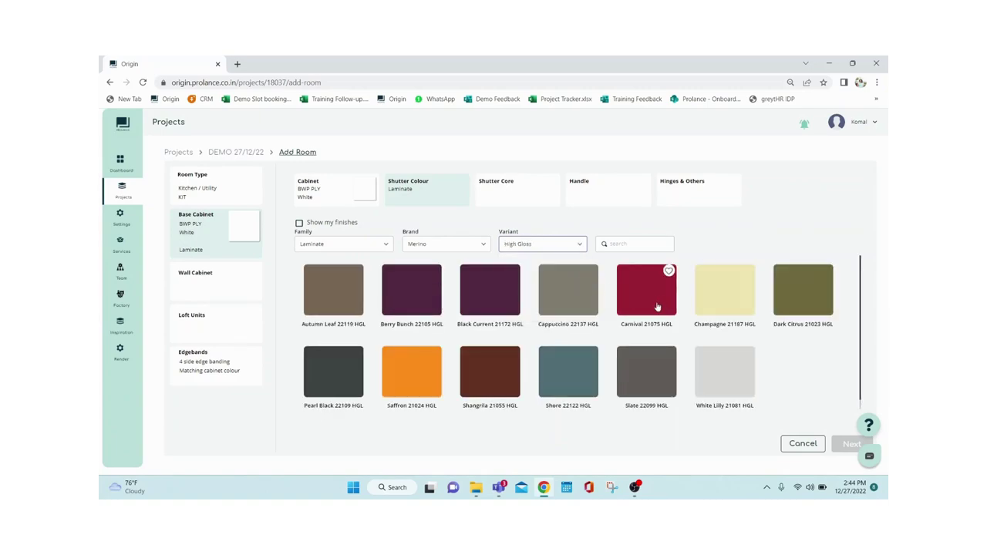
left_click(657, 307)
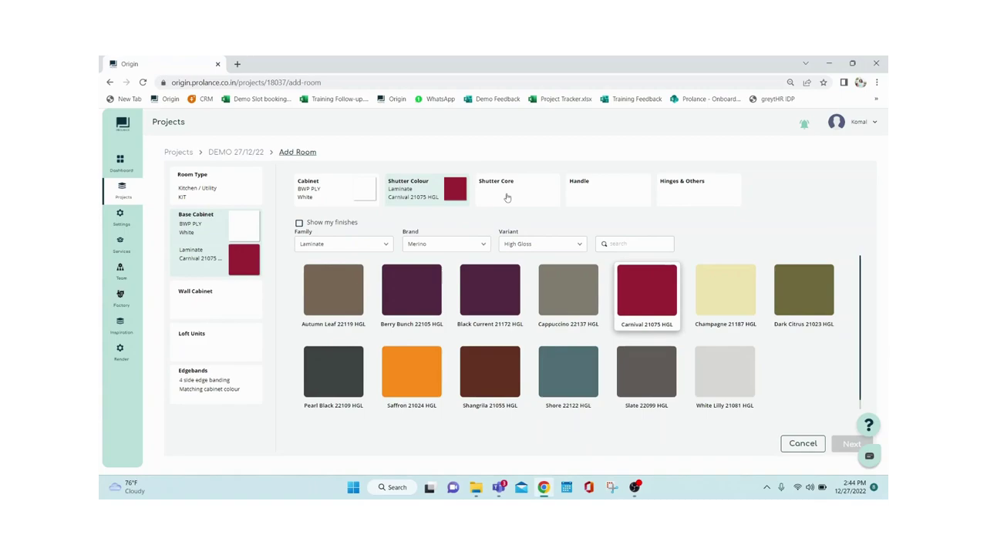
left_click(507, 198)
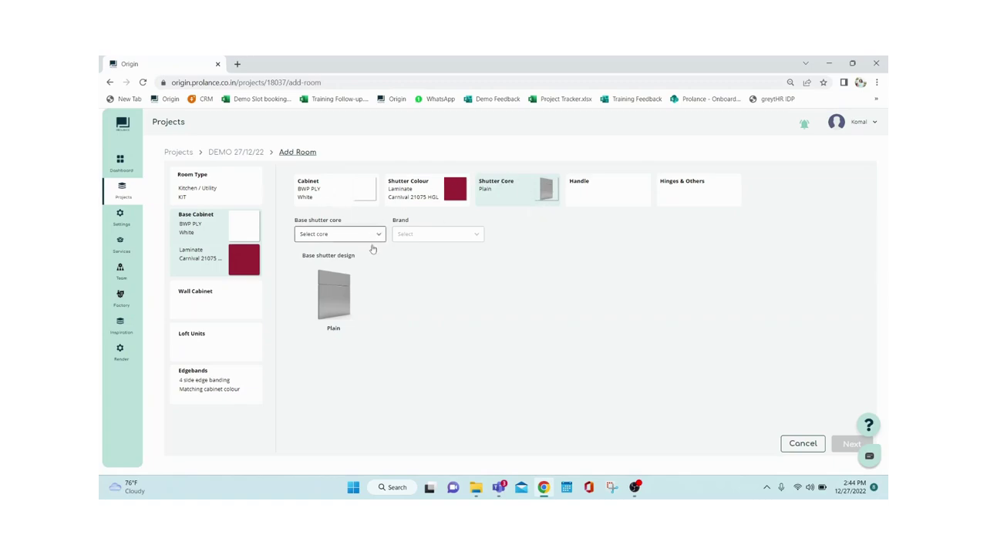
Step: Give the base shutters a plain Prolance BWP PLY core
left_click(329, 235)
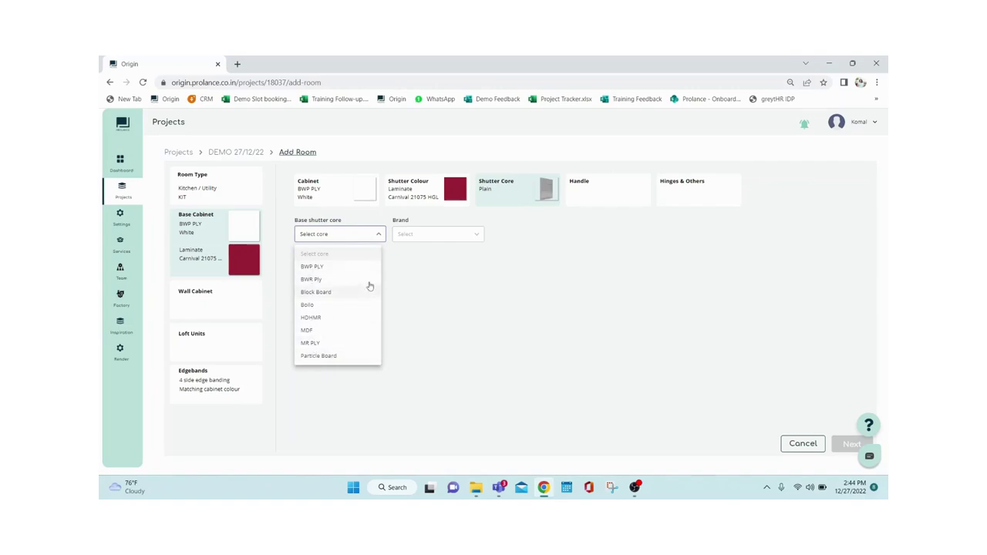
left_click(314, 267)
left_click(428, 236)
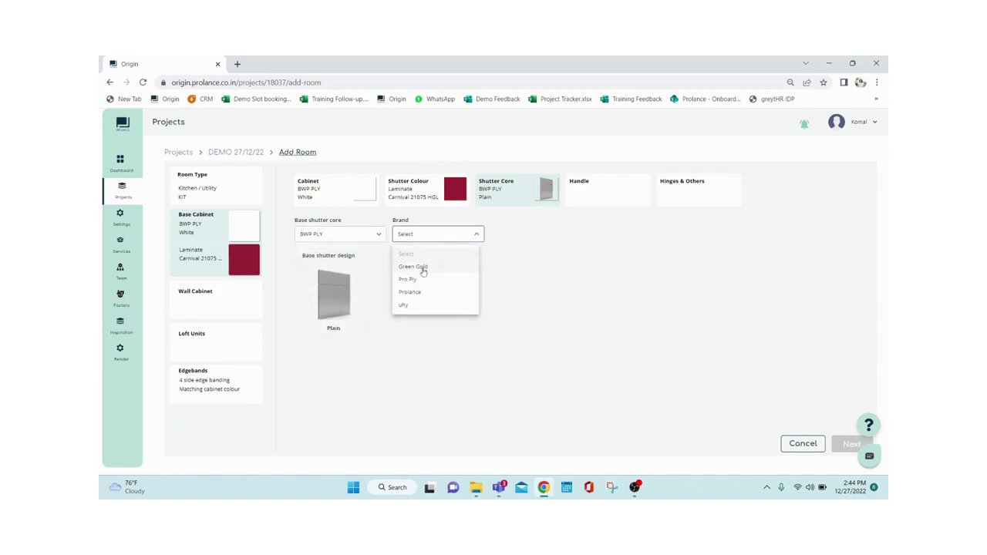
left_click(415, 292)
left_click(342, 293)
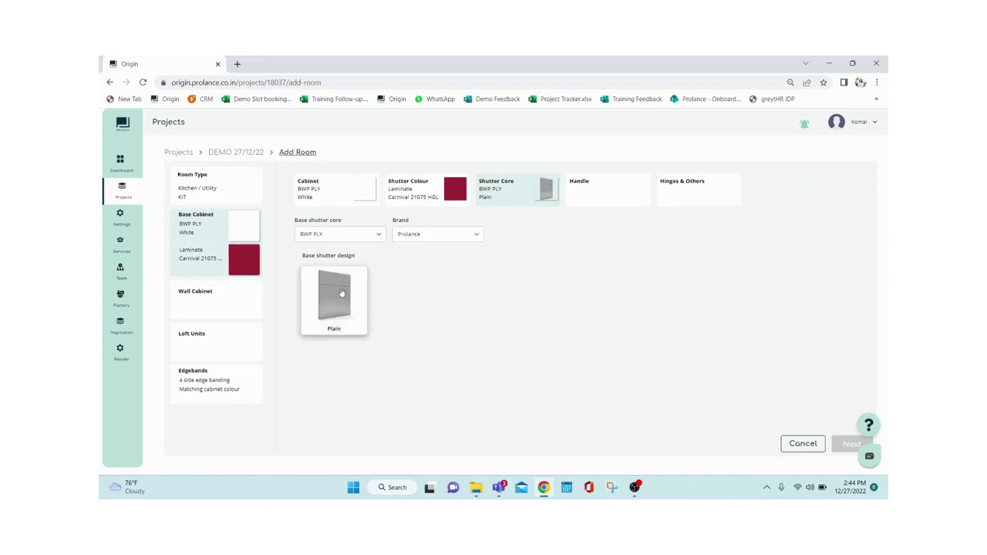
left_click(604, 190)
Step: Fit EB - Profile Handle G profile handles in Anodised Silver, pitch 35
left_click(332, 236)
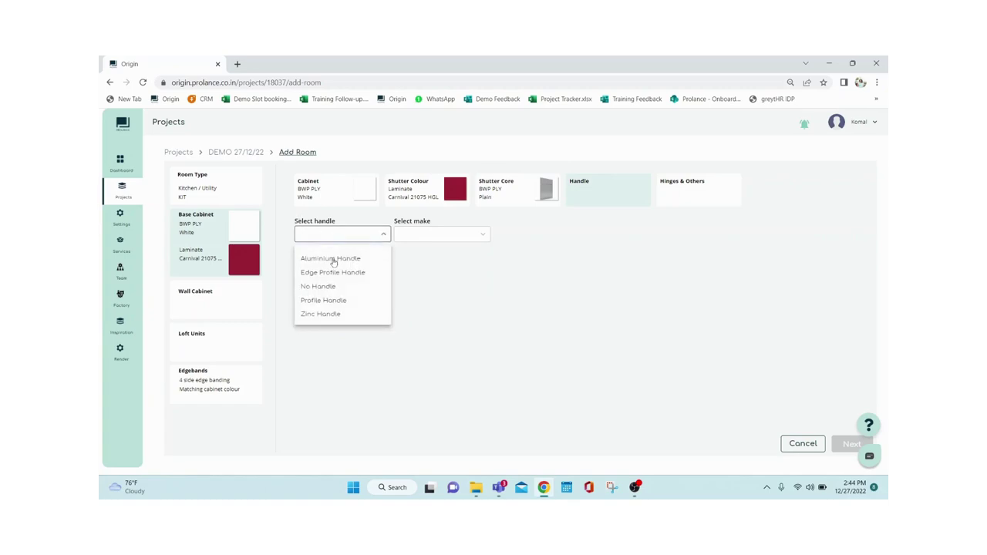
left_click(339, 300)
left_click(351, 235)
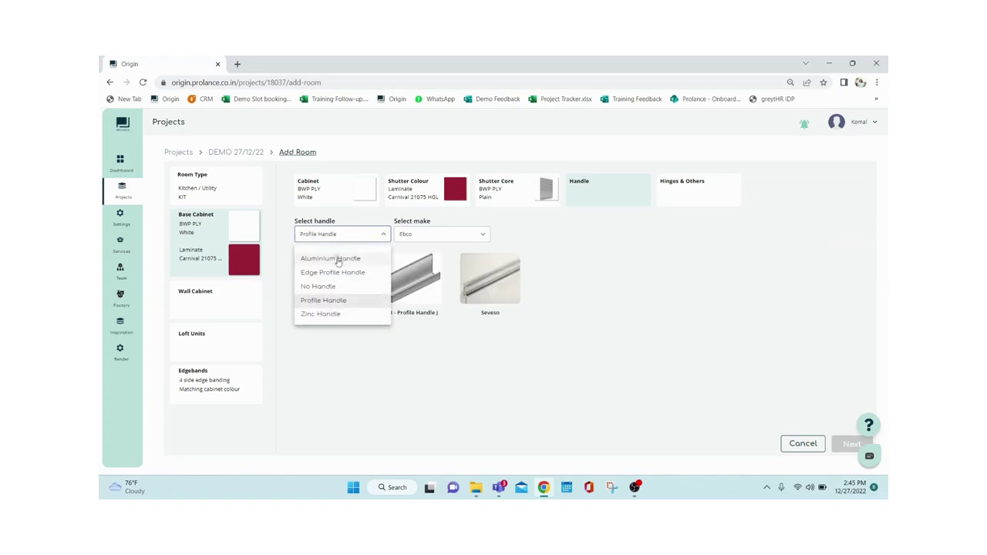
left_click(339, 260)
left_click(349, 239)
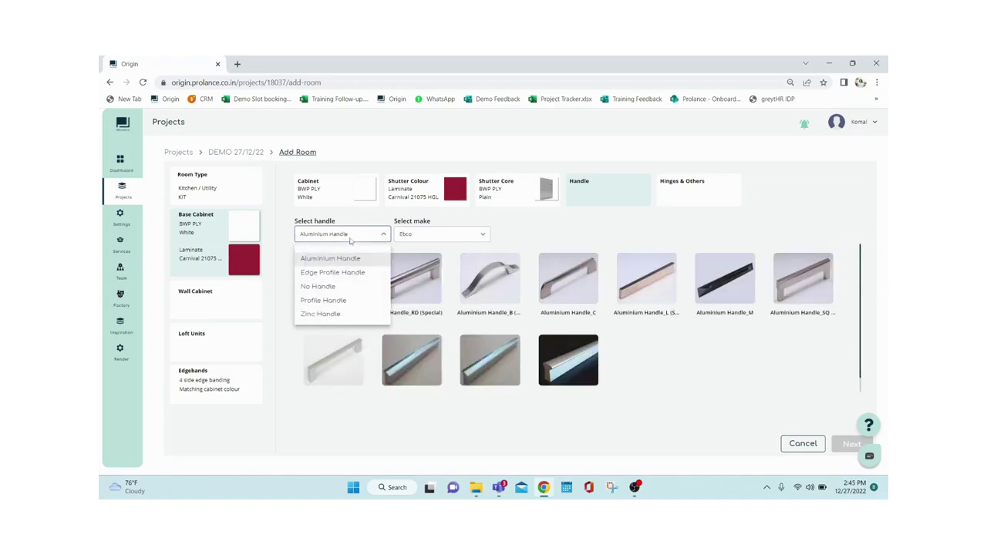
left_click(340, 299)
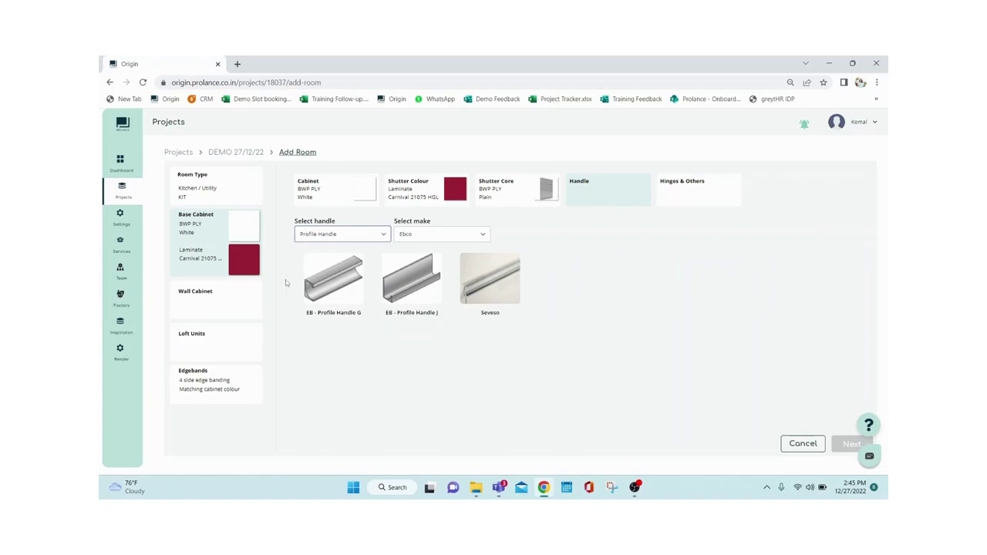
left_click(333, 281)
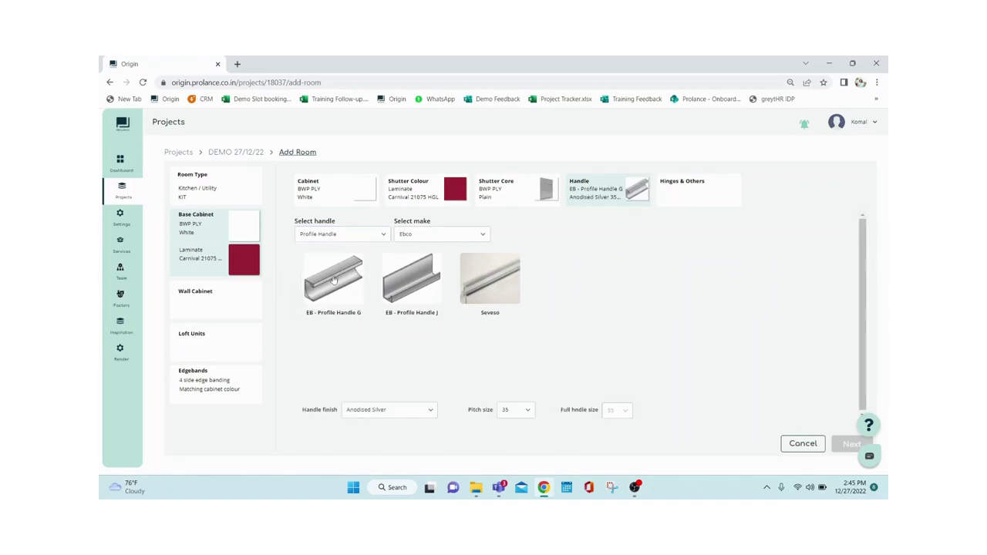
left_click(702, 201)
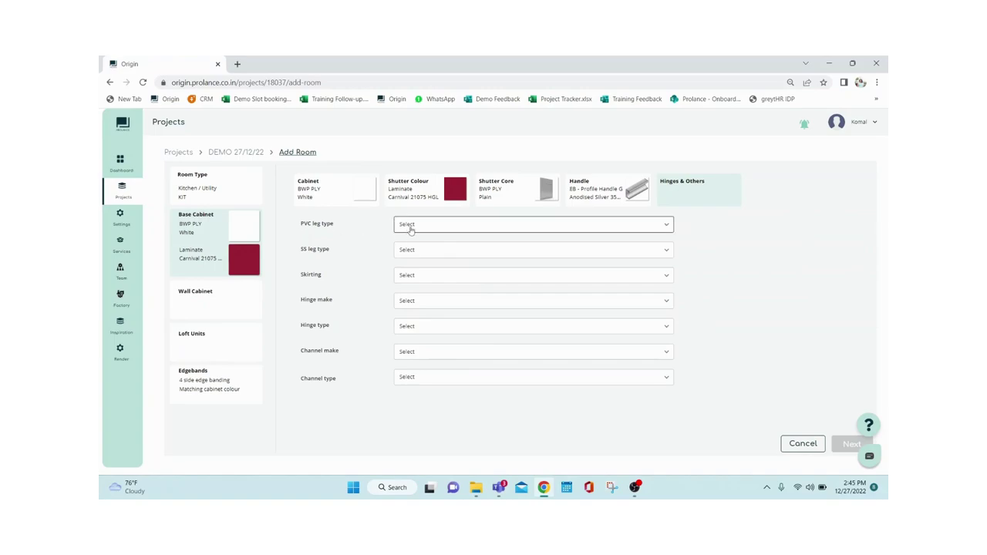
Step: Choose PVC Leg 100 mm, SS Leg 100 mm and Rehau PVC Silver skirting
left_click(446, 225)
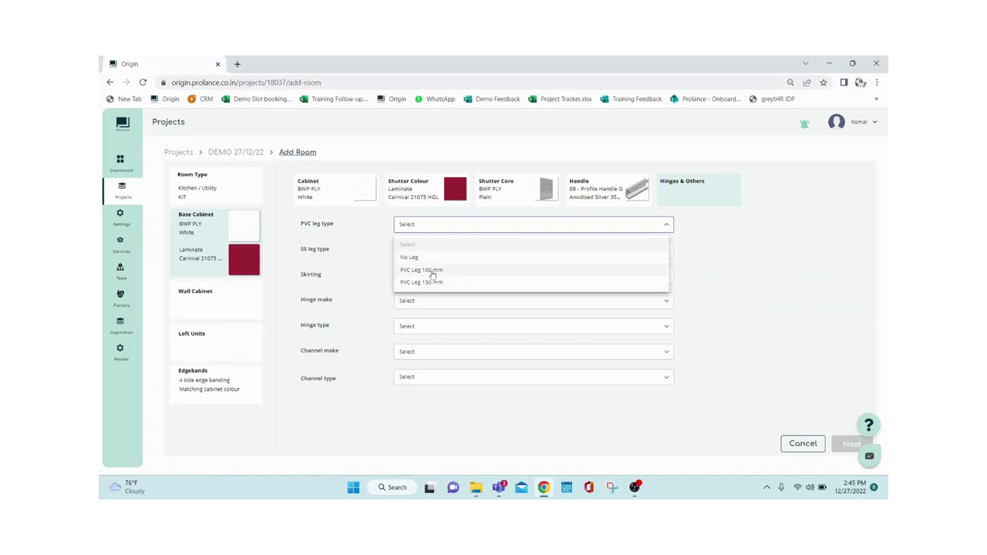
left_click(433, 270)
left_click(439, 251)
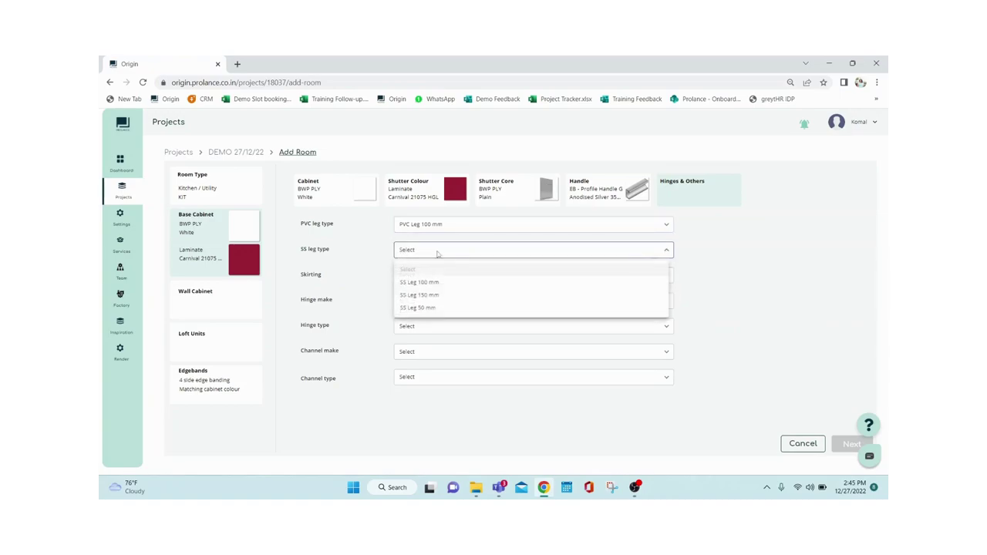
left_click(430, 283)
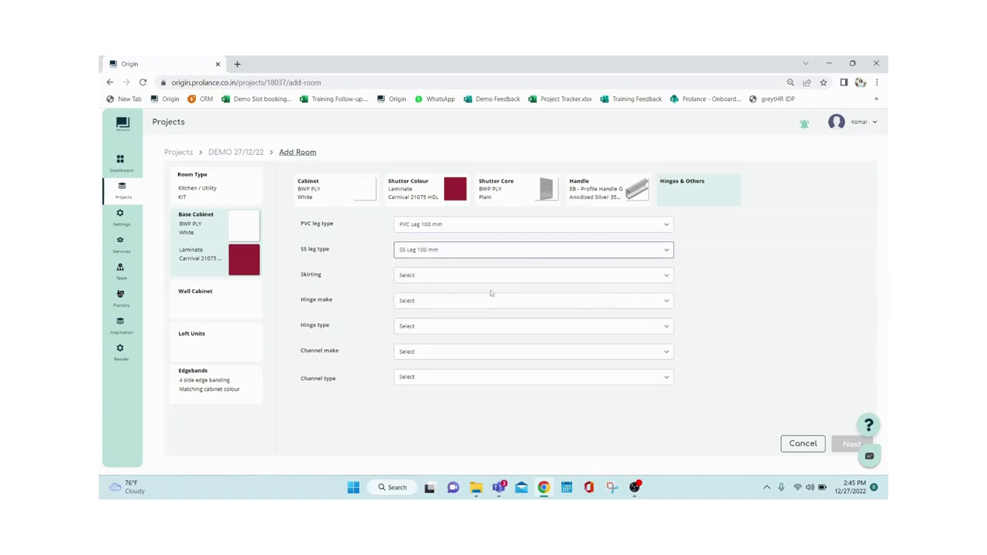
left_click(415, 276)
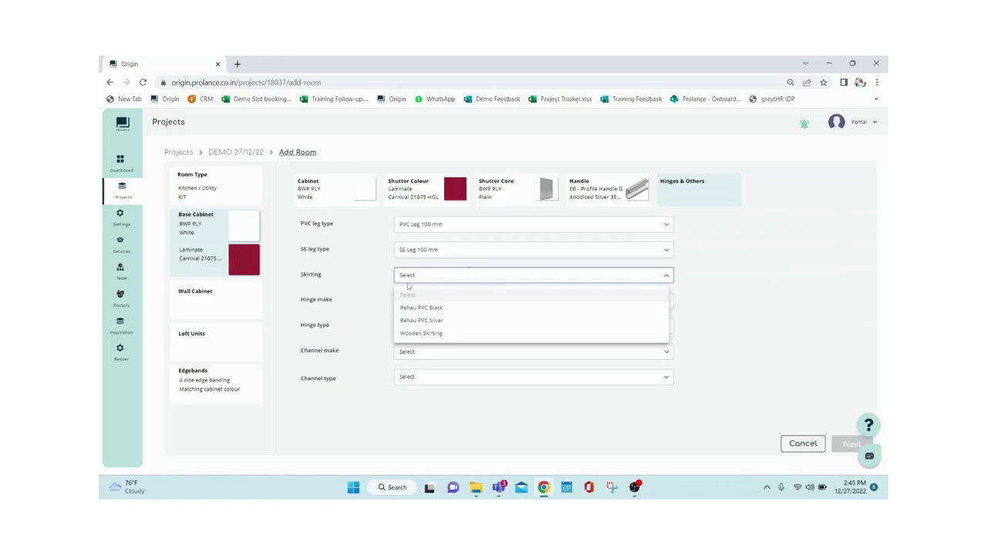
left_click(443, 321)
Step: Use HETTICH soft-close hinges and HETTICH soft-close channels for the base cabinets
left_click(442, 302)
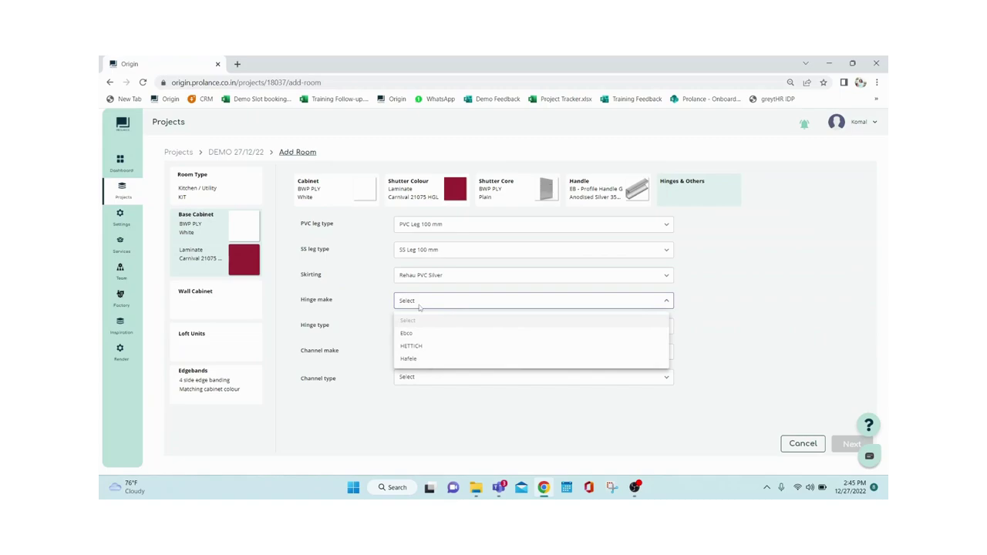
left_click(414, 346)
left_click(411, 333)
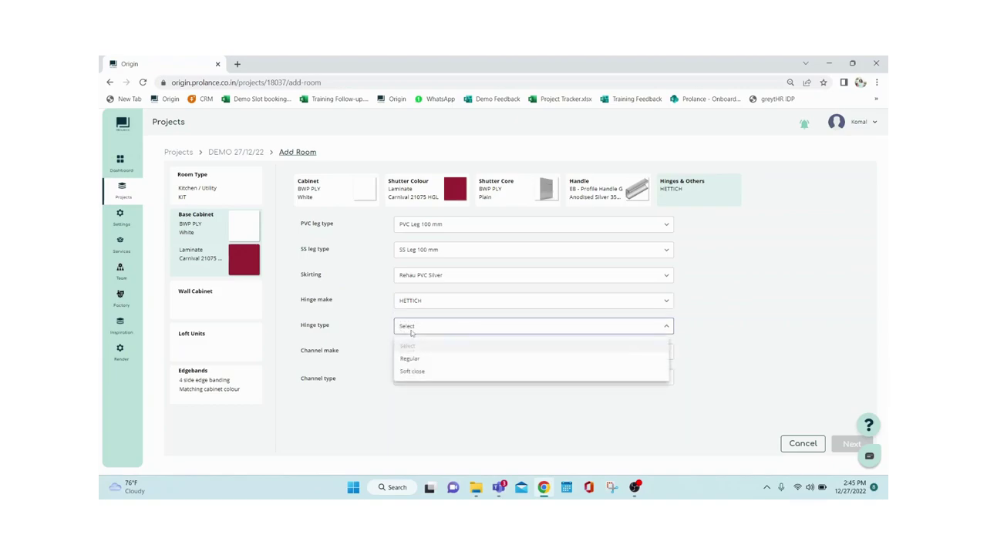
left_click(416, 371)
left_click(414, 353)
left_click(412, 389)
left_click(419, 377)
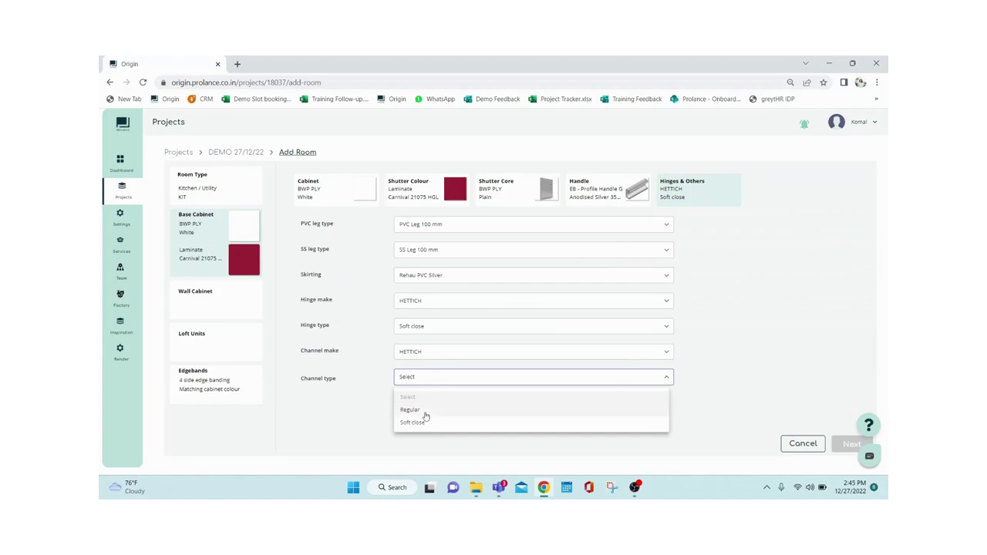
left_click(424, 424)
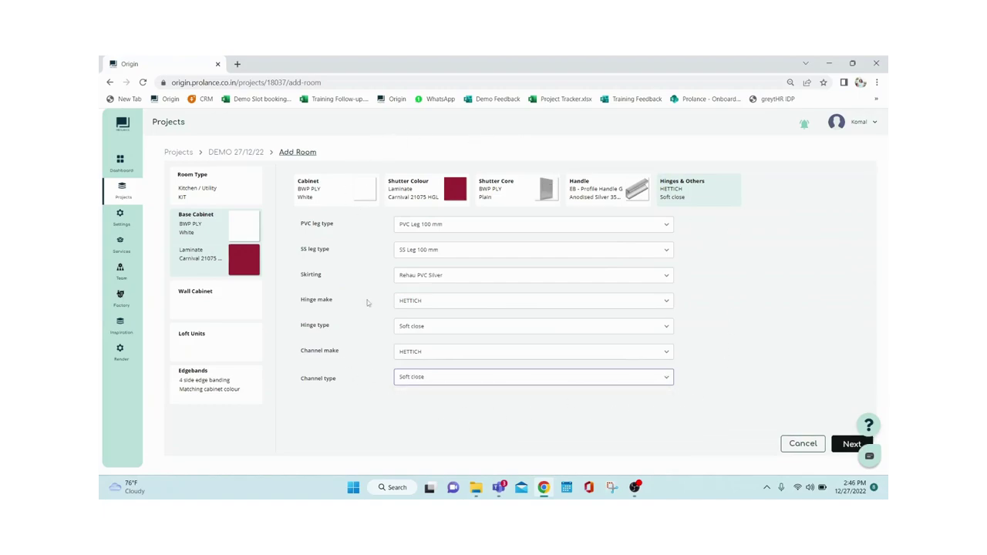
left_click(842, 446)
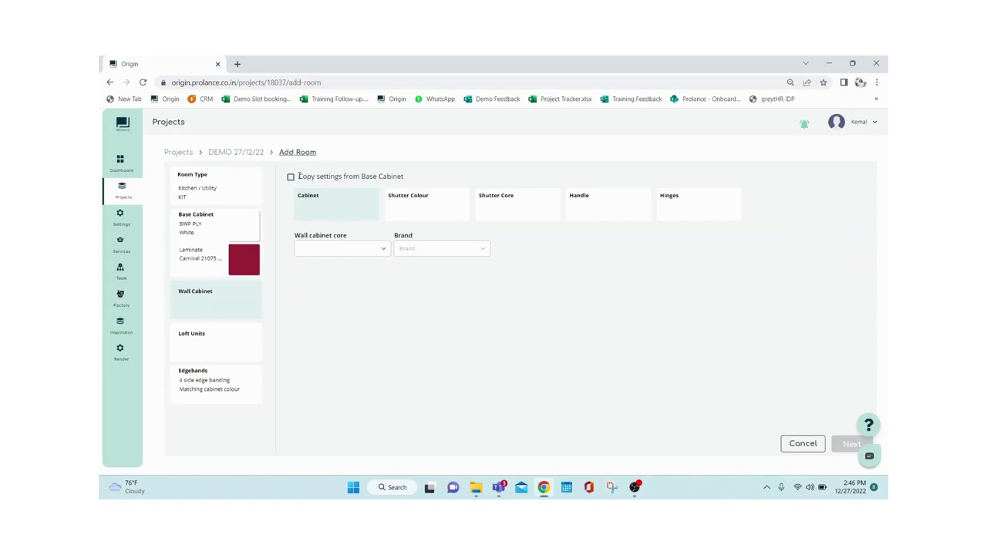
Step: Copy base settings to wall cabinets with Champagne 21187 HGL shutters, and wall settings to loft units
left_click_drag(298, 176, 402, 174)
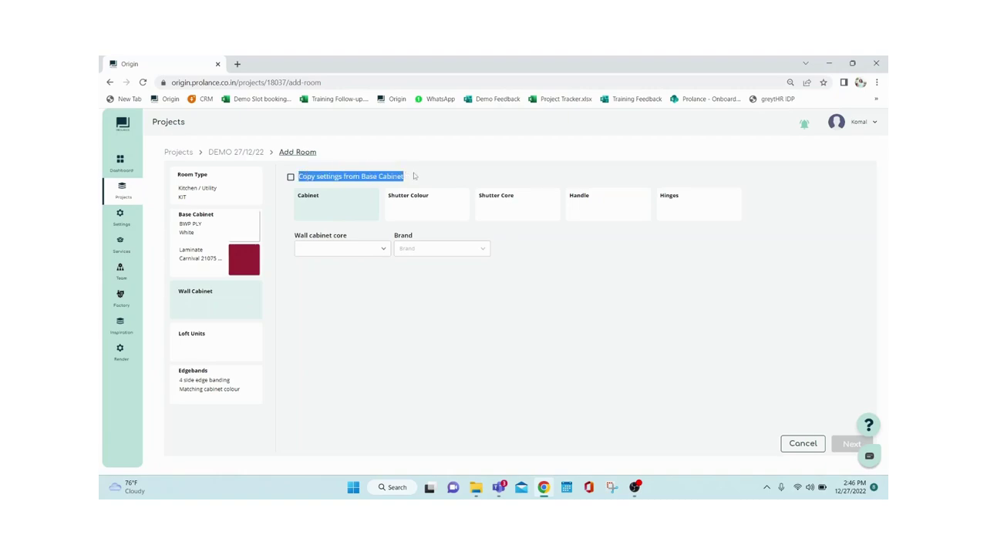
left_click(373, 176)
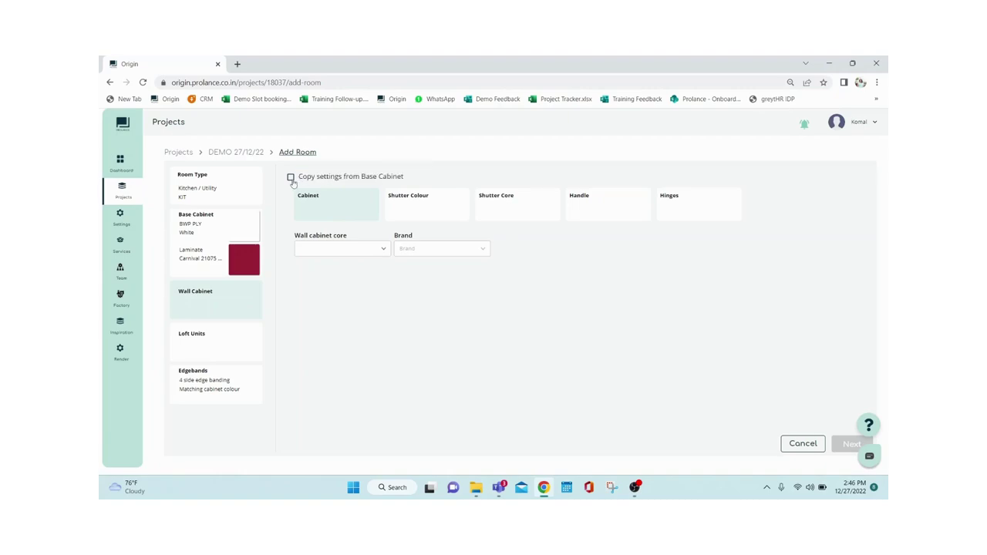
left_click(291, 178)
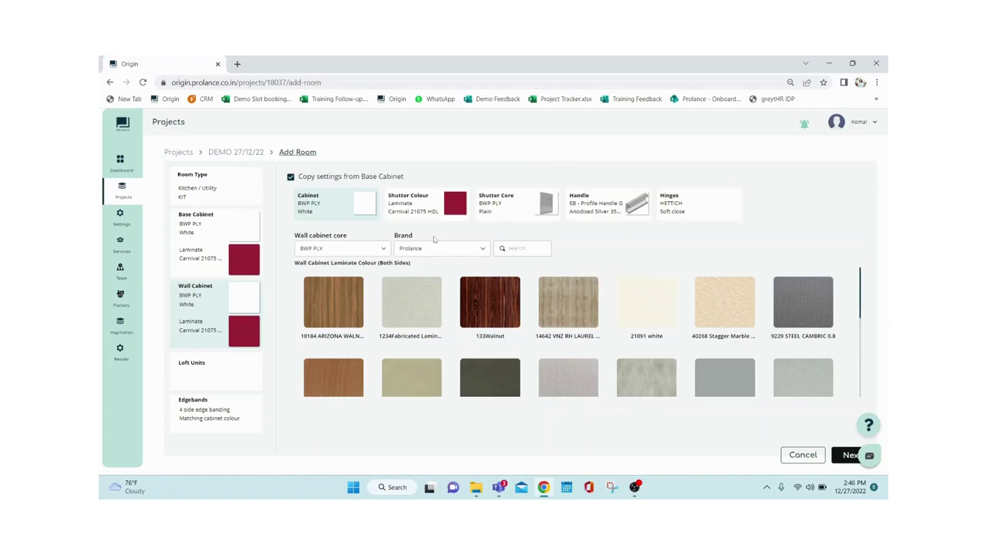
left_click(447, 202)
left_click(706, 297)
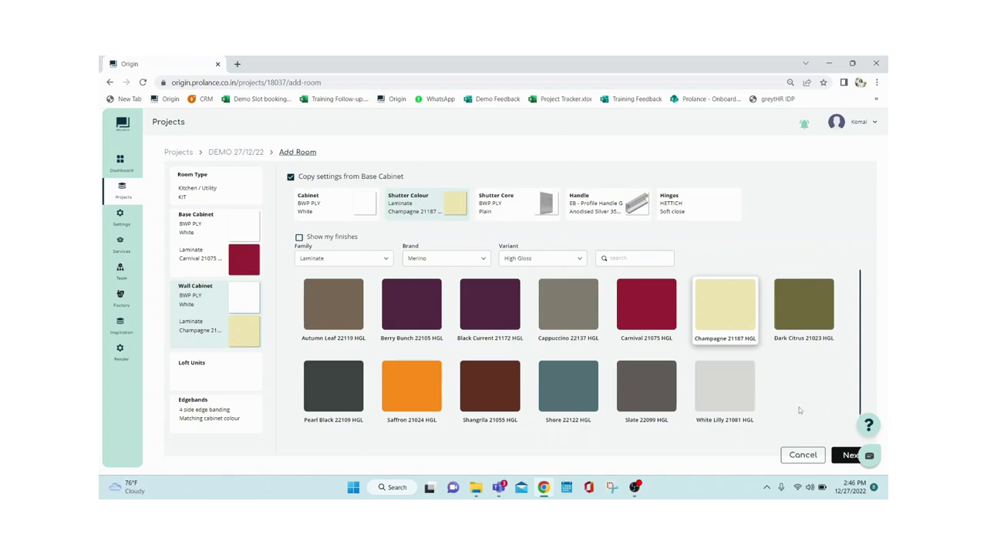
left_click(844, 455)
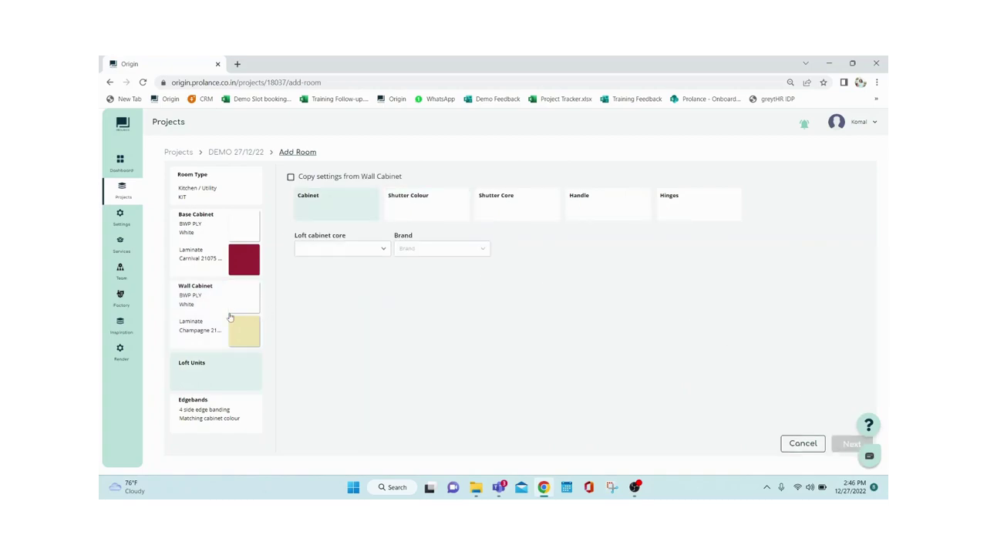
left_click(292, 179)
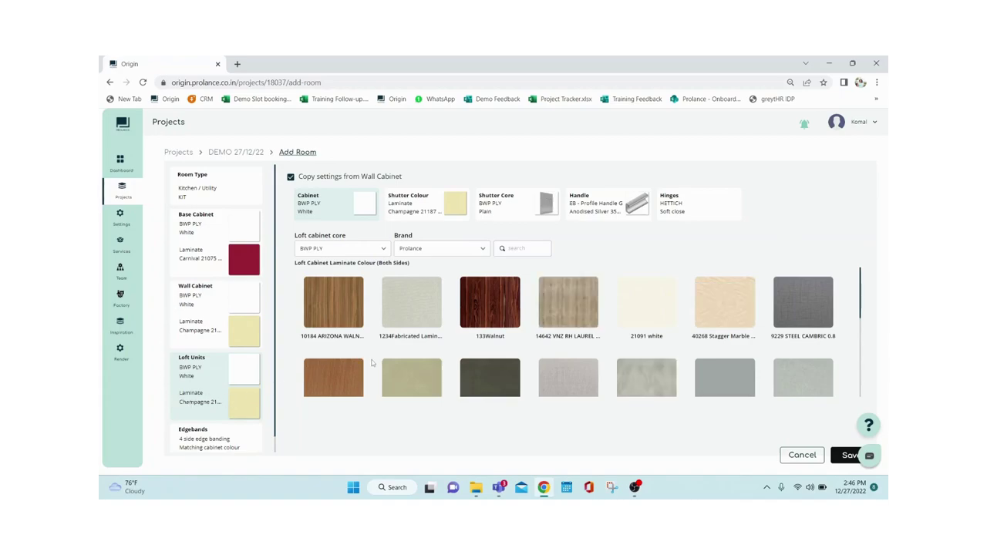
Step: Apply 4 side edge banding in matching cabinet colour at 1mm thickness and save the KIT room
left_click(216, 439)
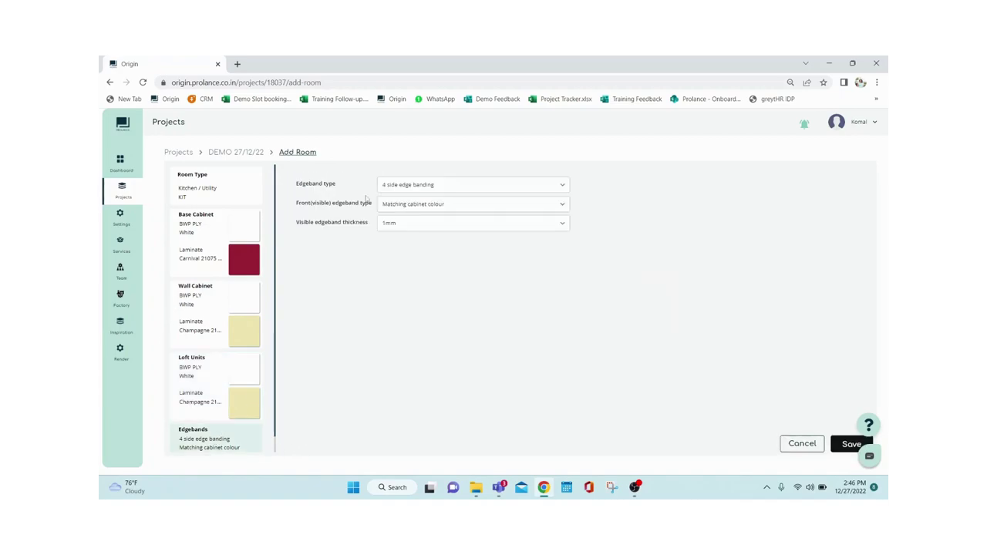
left_click(406, 185)
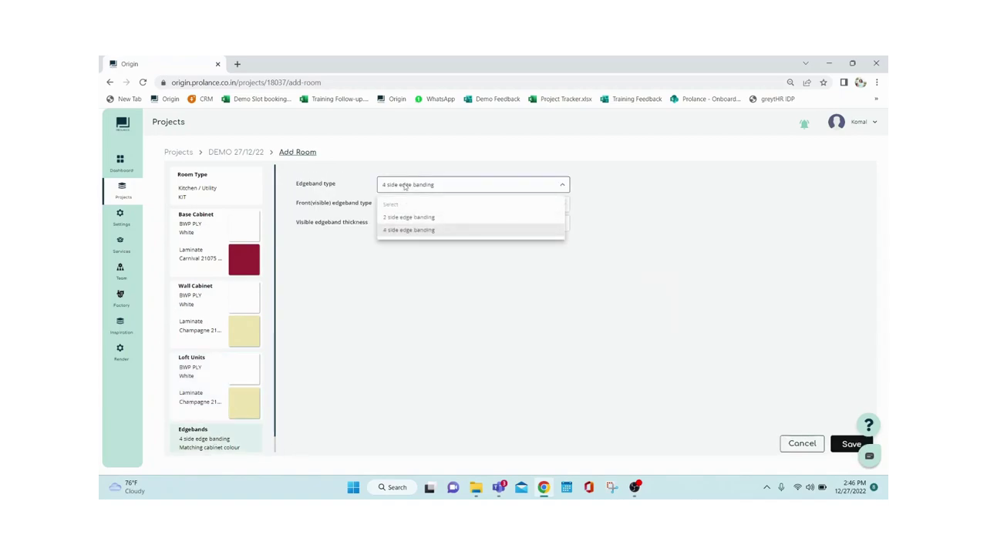
left_click(398, 234)
left_click(399, 205)
left_click(408, 249)
left_click(421, 223)
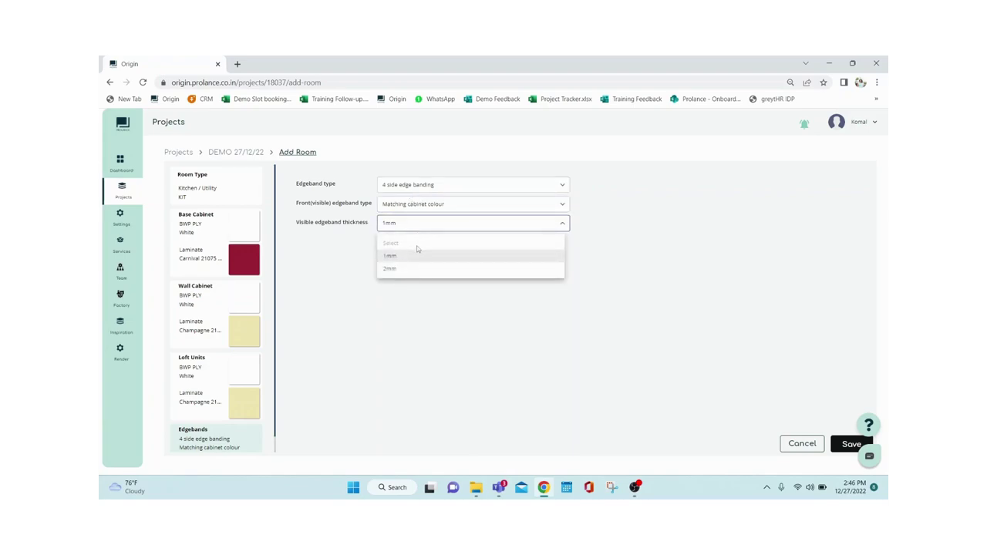
left_click(412, 256)
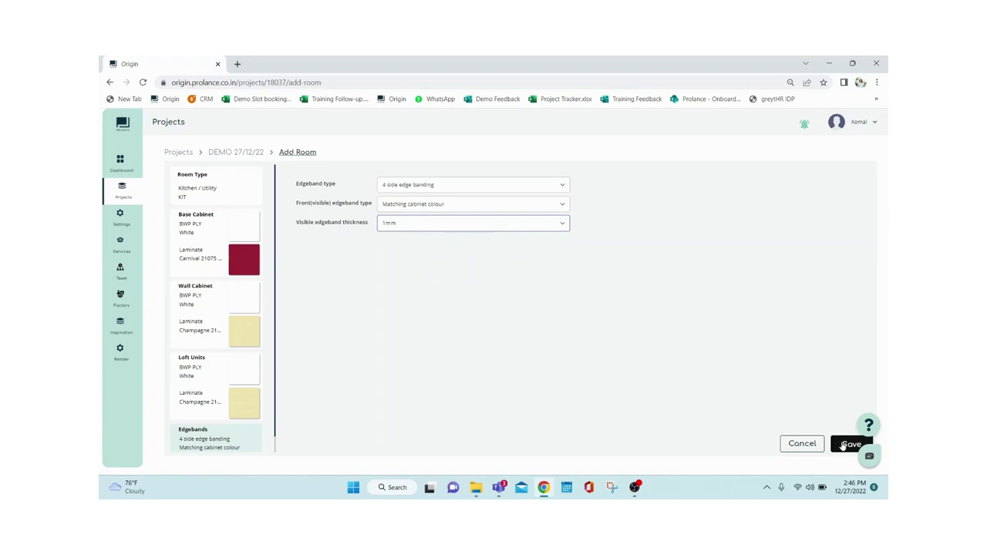
left_click(843, 446)
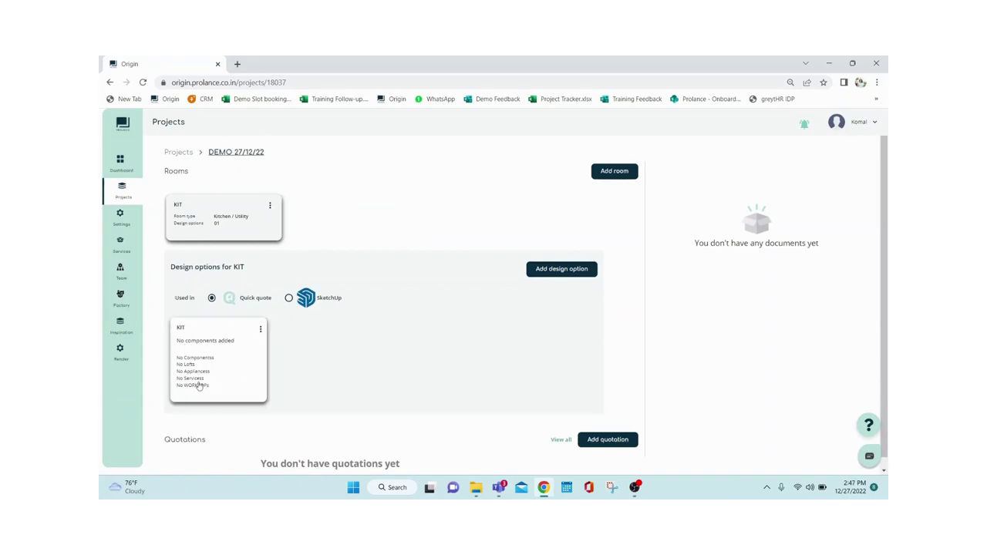
Step: Open the KIT design option and launch the Search Components dialog
left_click(224, 359)
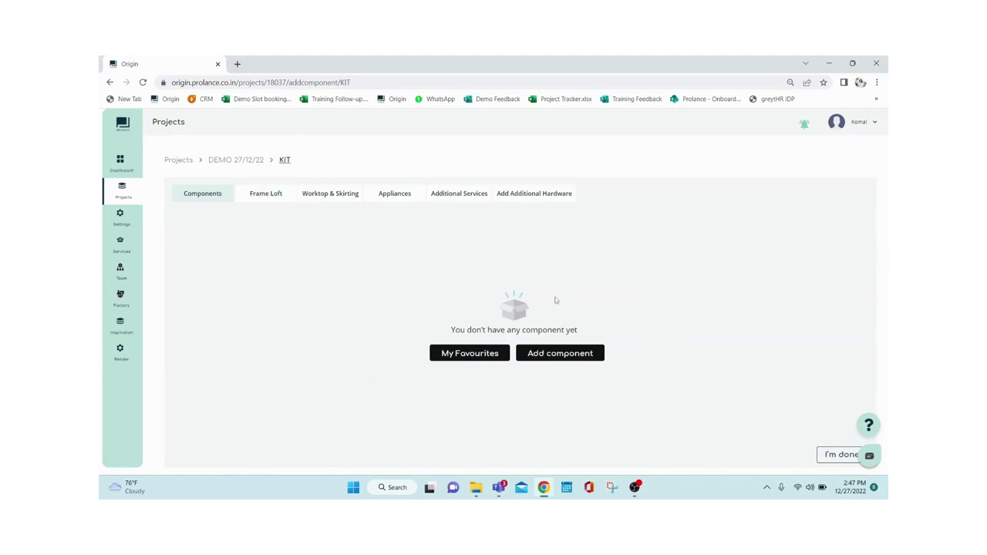
left_click(544, 357)
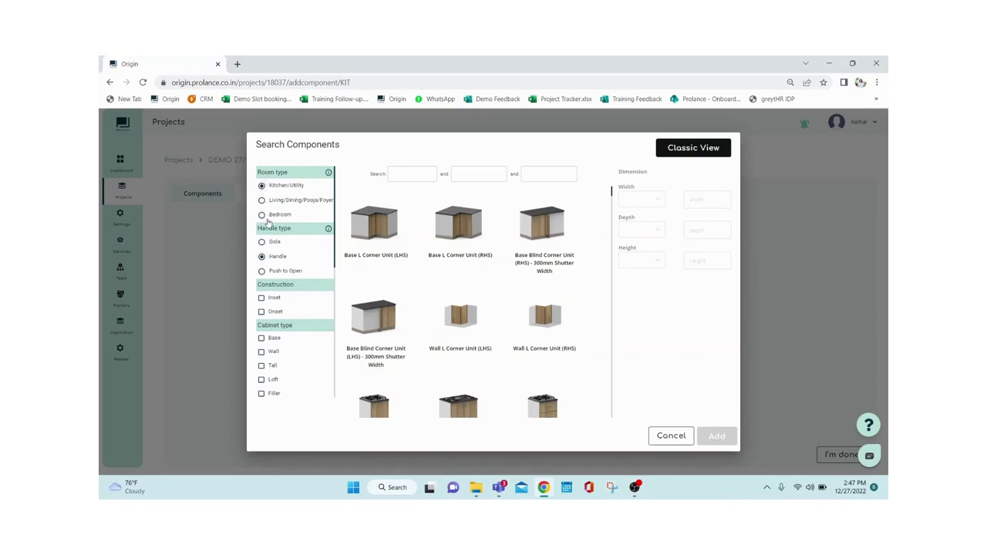
Step: Filter components to Base cabinets with Sink functionality and pick Base Sink 1 Shutter Unit
scroll(267, 270, "down", 2)
scroll(273, 245, "down", 2)
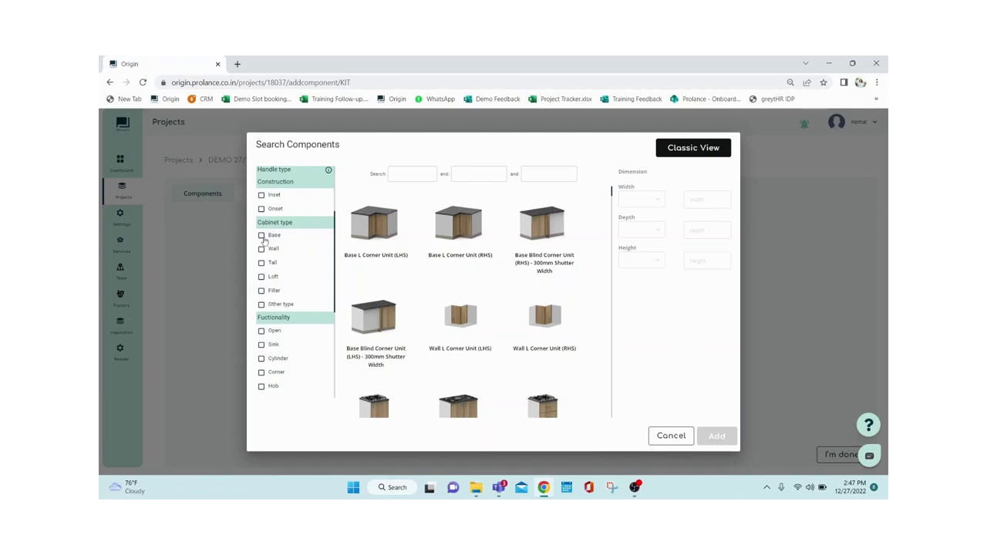
left_click(263, 236)
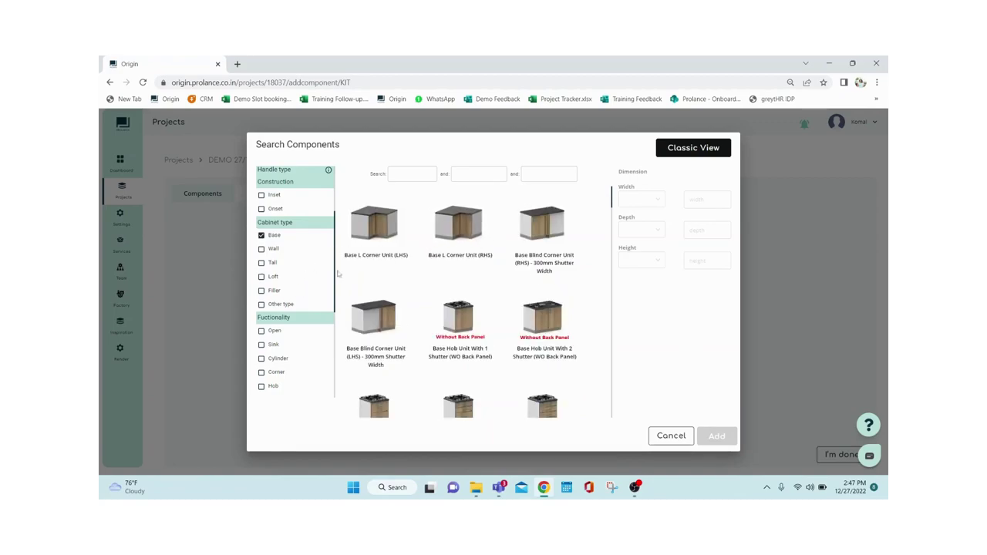
scroll(274, 298, "down", 2)
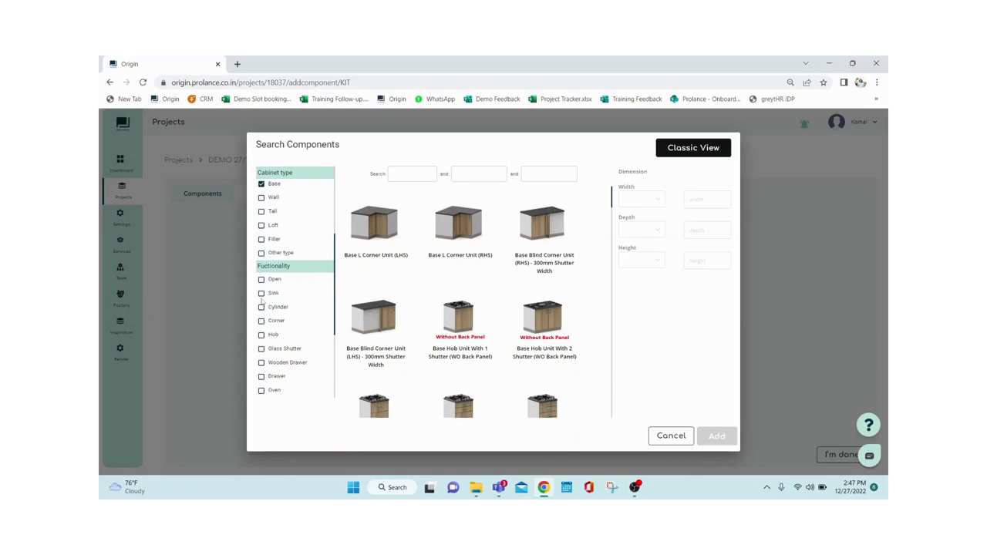
left_click(262, 294)
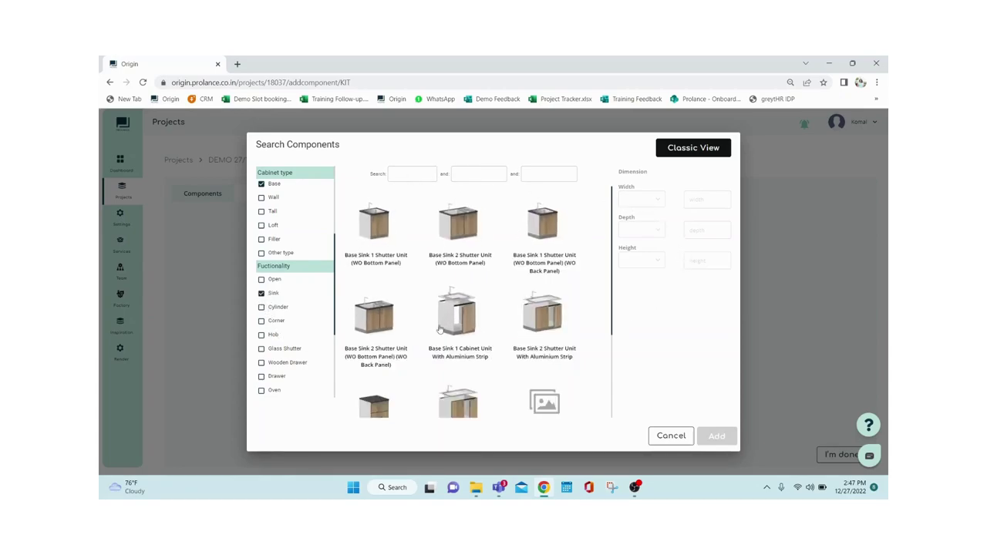
scroll(441, 332, "down", 1)
scroll(442, 335, "up", 1)
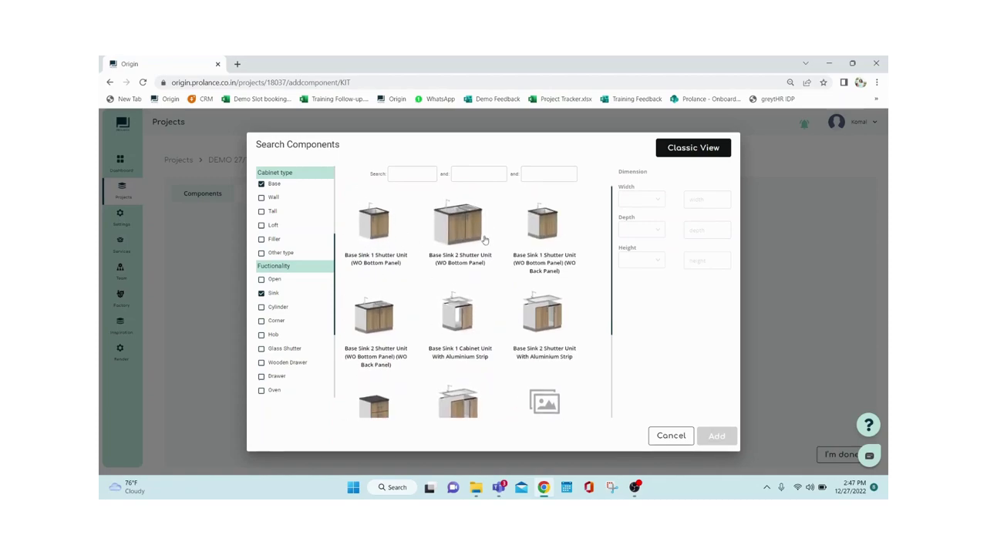
scroll(487, 241, "down", 1)
scroll(478, 349, "down", 2)
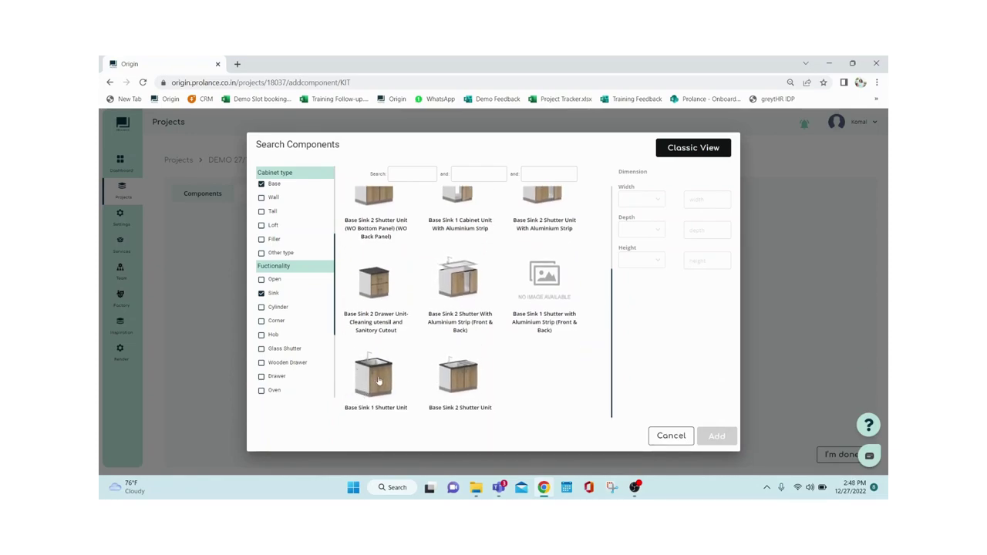
left_click(378, 380)
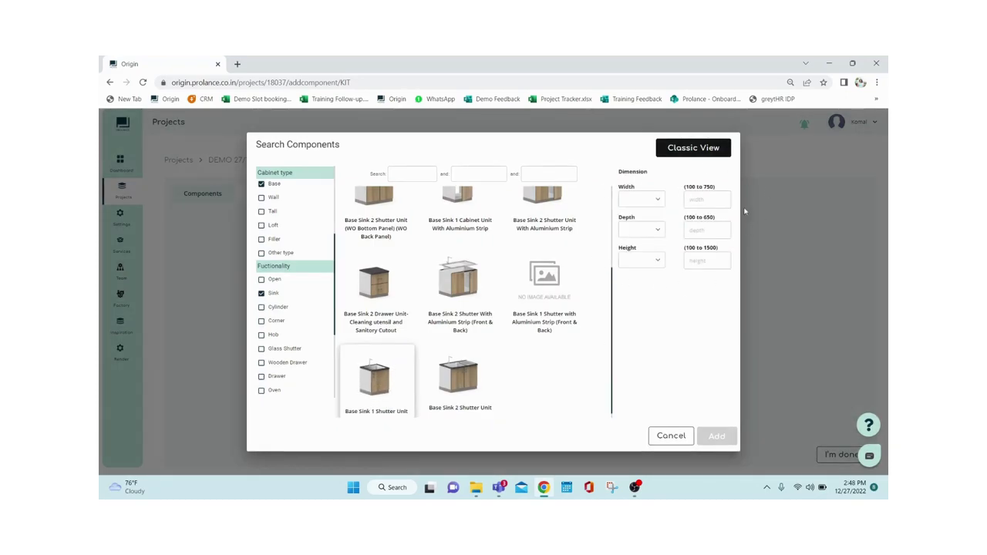
Step: Size the Base Sink 1 Shutter Unit to 600 width, 560 depth and 720 height, then add it
left_click(656, 202)
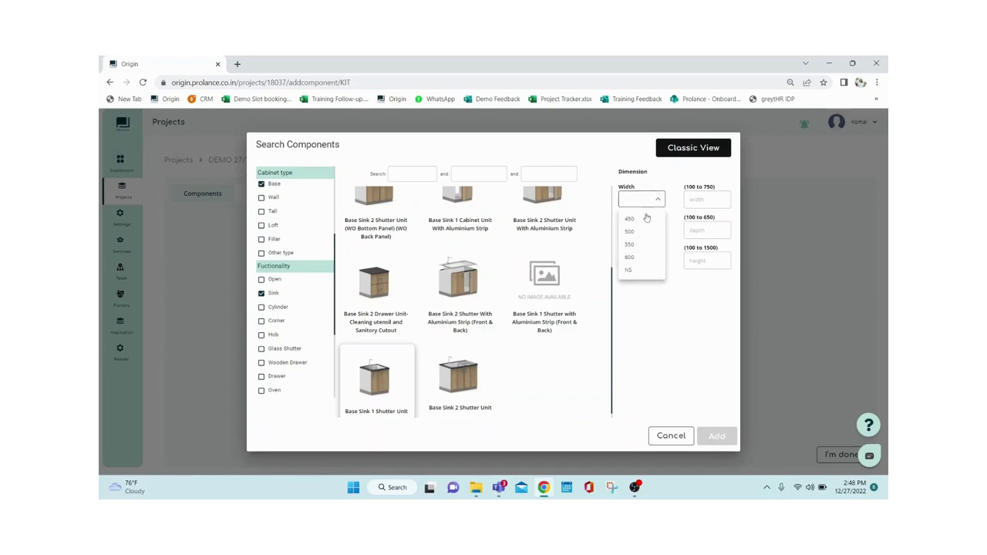
left_click(638, 272)
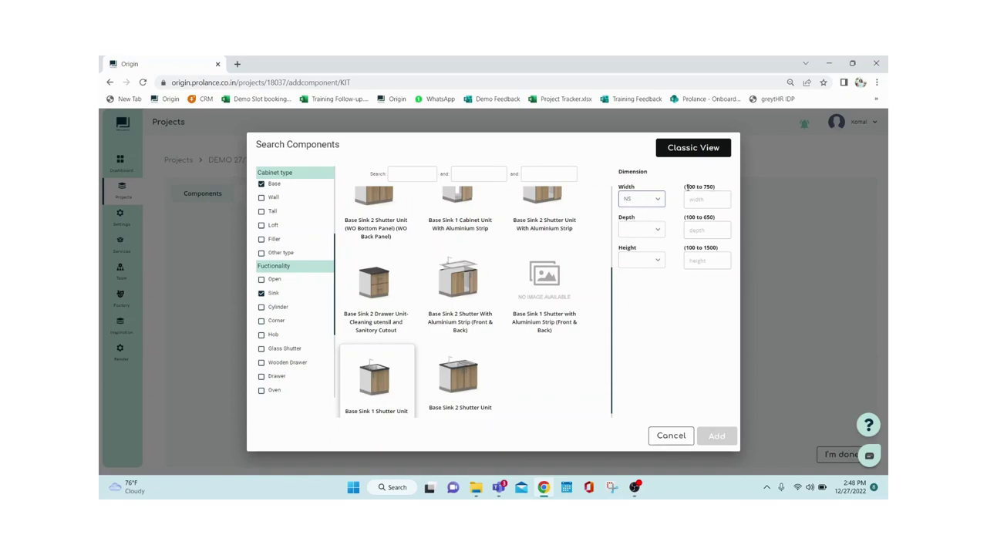
left_click_drag(685, 187, 714, 187)
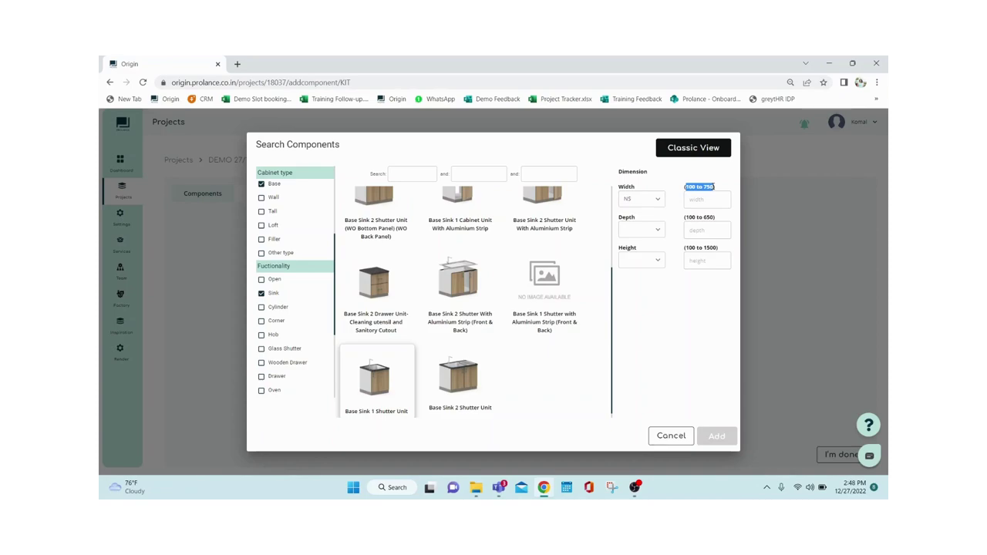
left_click(693, 305)
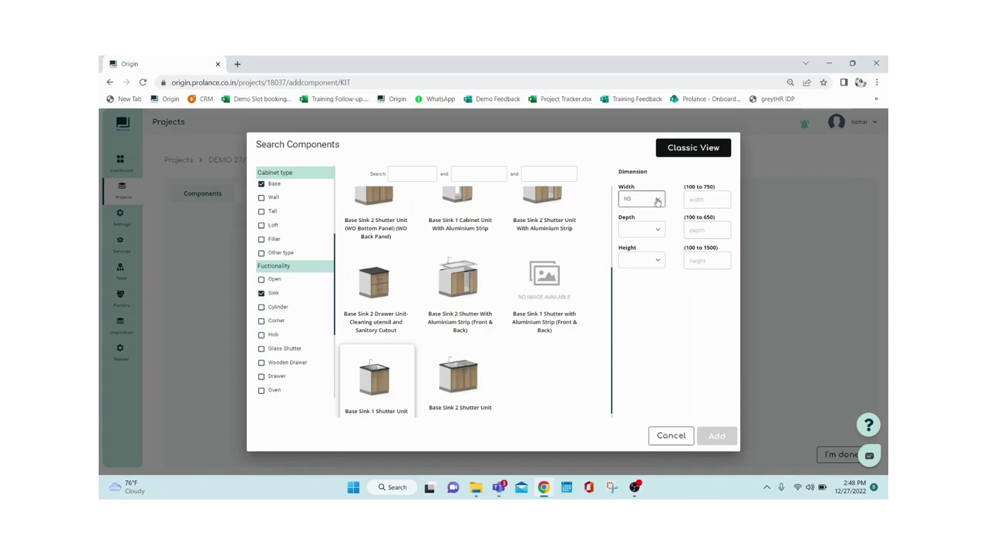
left_click(655, 202)
left_click(647, 256)
left_click(641, 230)
left_click(637, 251)
left_click(640, 261)
left_click(631, 293)
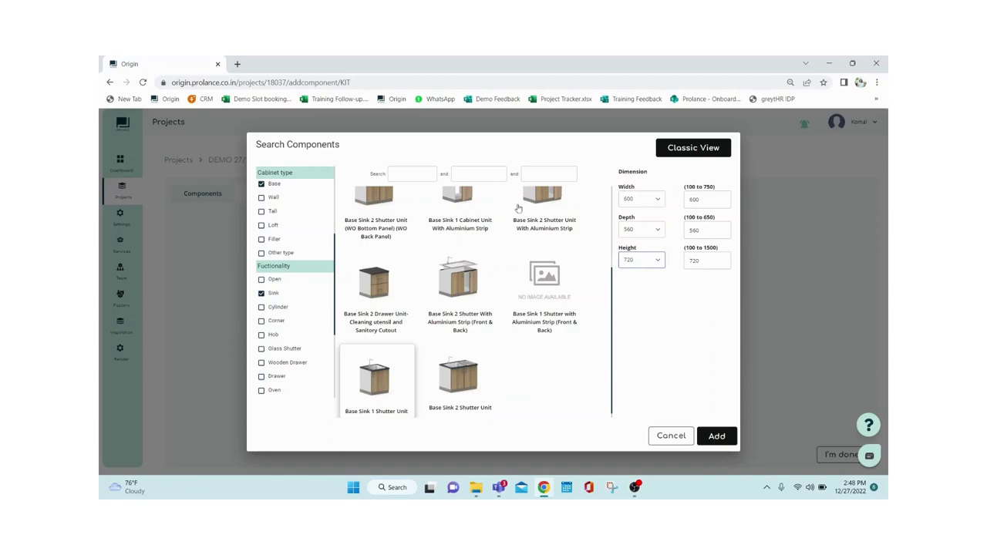
left_click(714, 440)
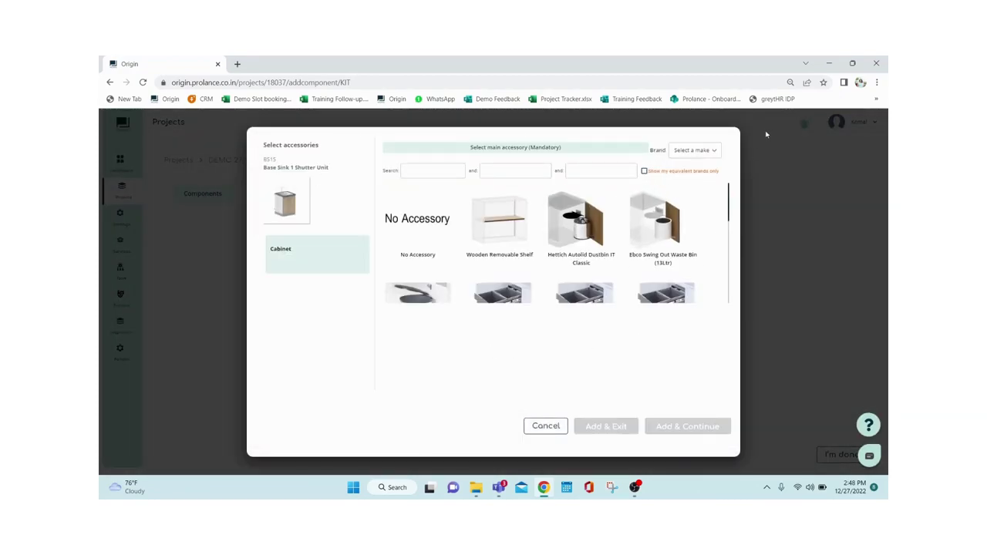
Step: Attach the Hettich Autolid Dustbin IT Classic to the sink unit and close both dialogs
left_click(692, 153)
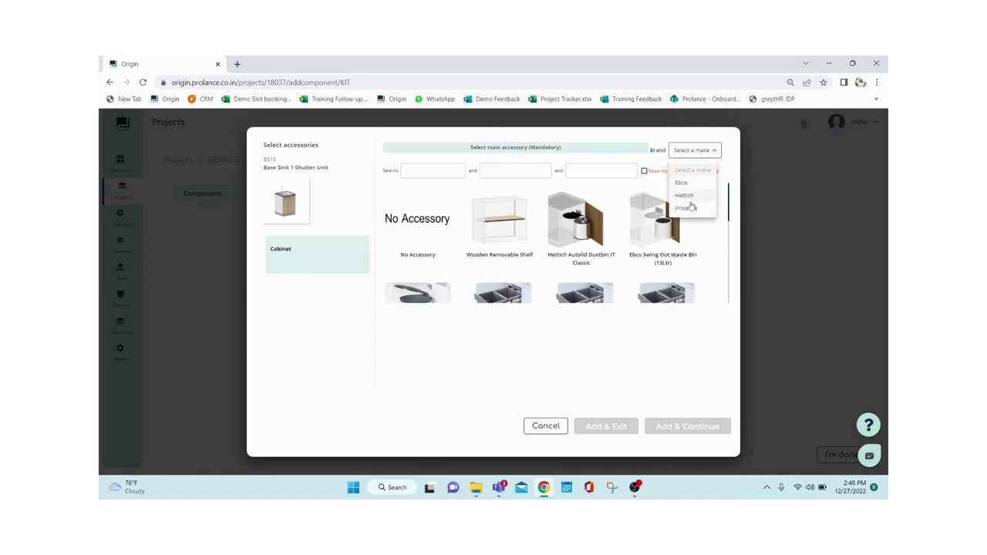
left_click(690, 198)
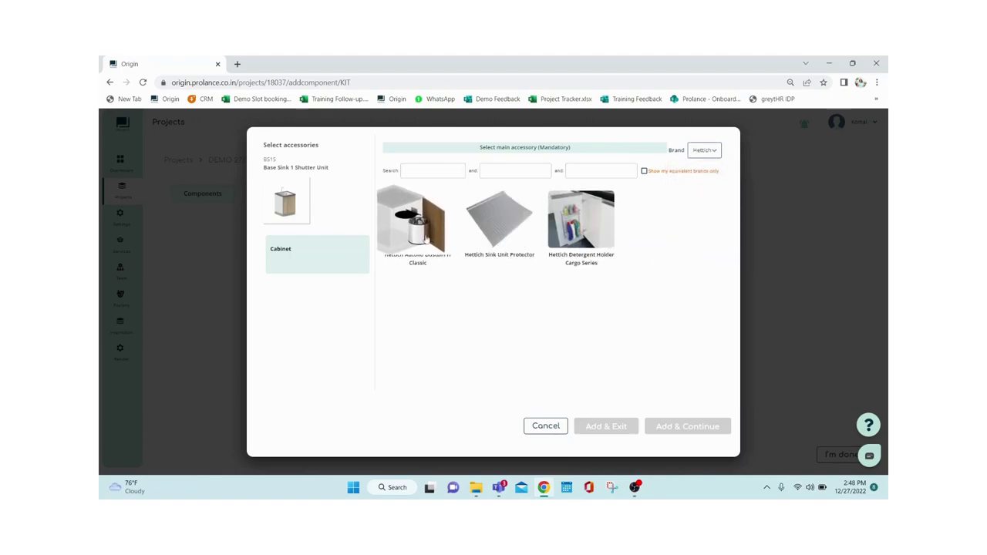
left_click(414, 220)
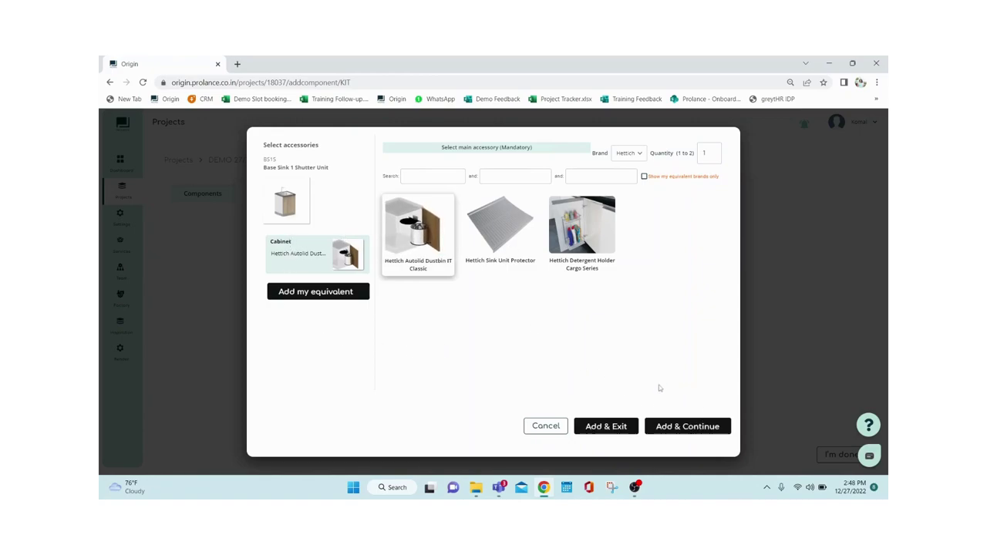
left_click(683, 430)
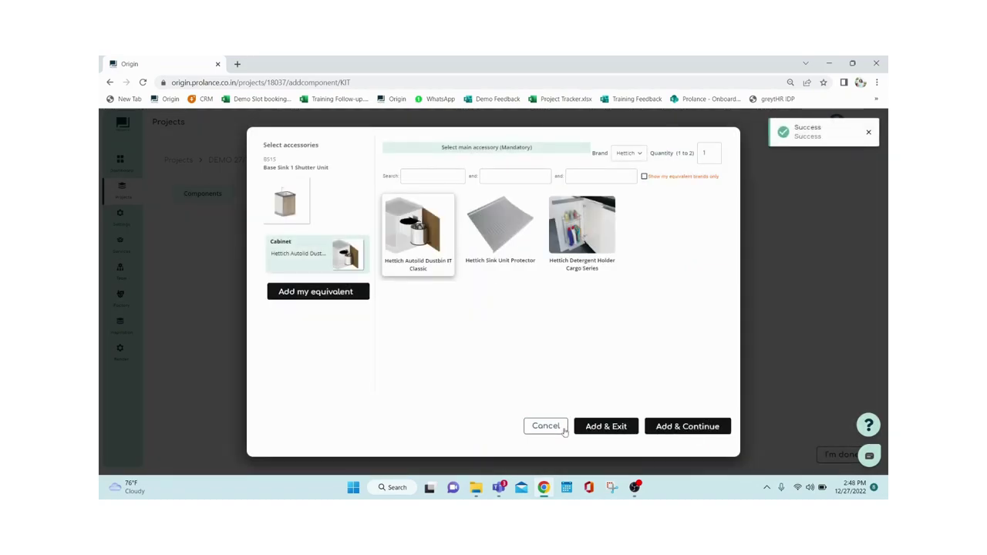
left_click(564, 430)
left_click(674, 434)
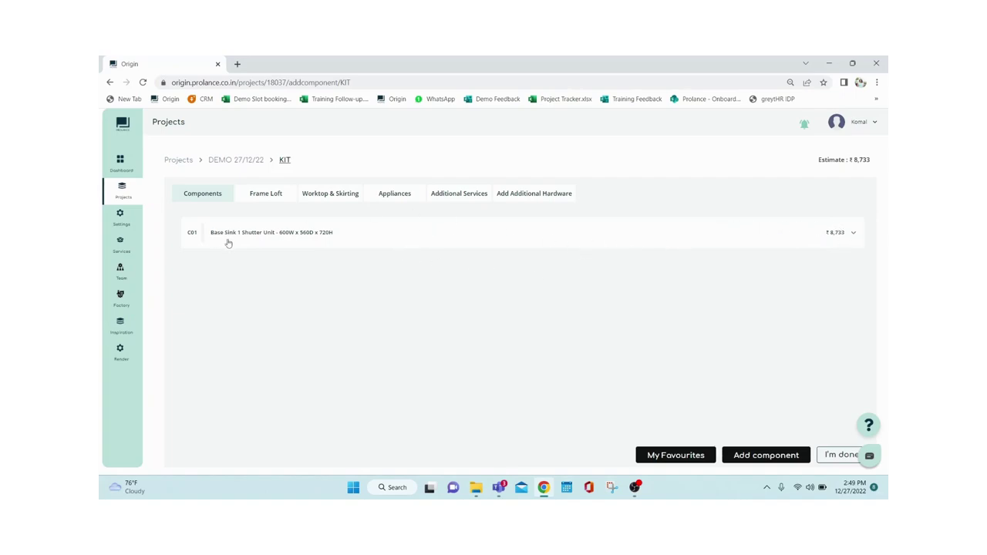
left_click(854, 232)
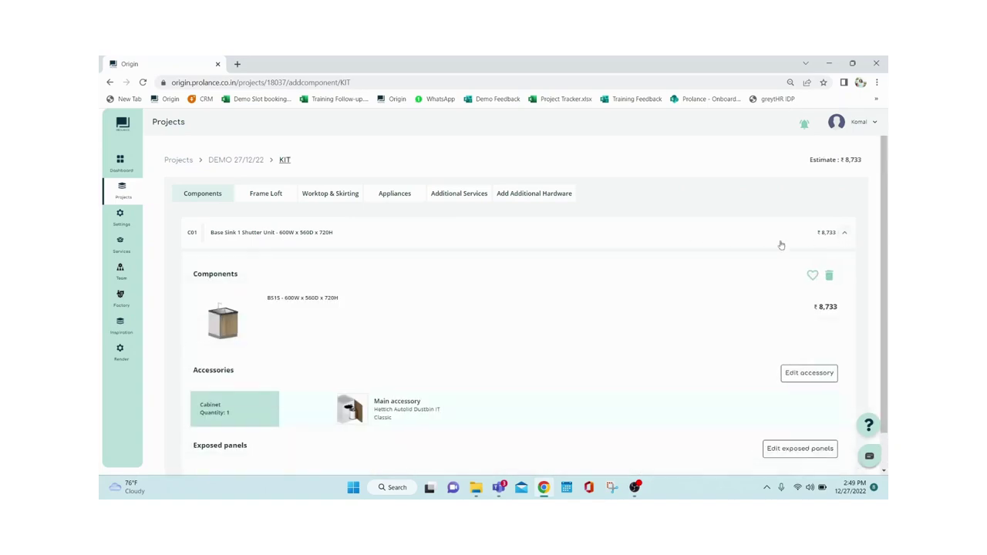
scroll(618, 250, "down", 1)
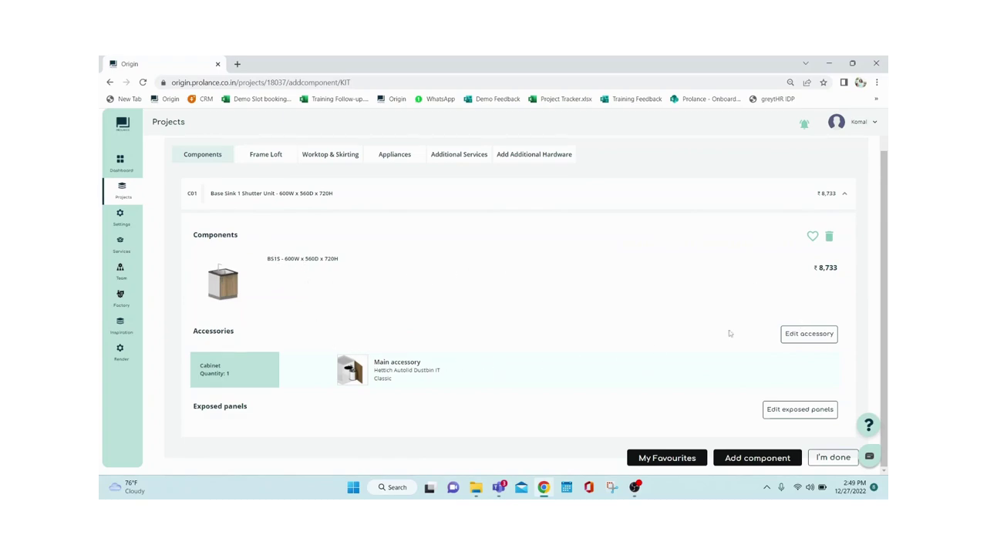
left_click(845, 194)
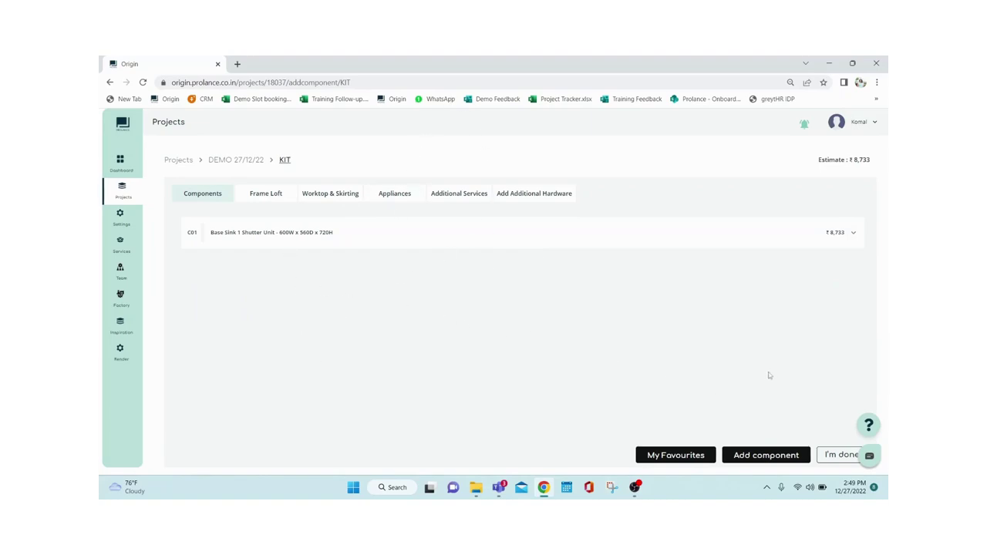
left_click(752, 456)
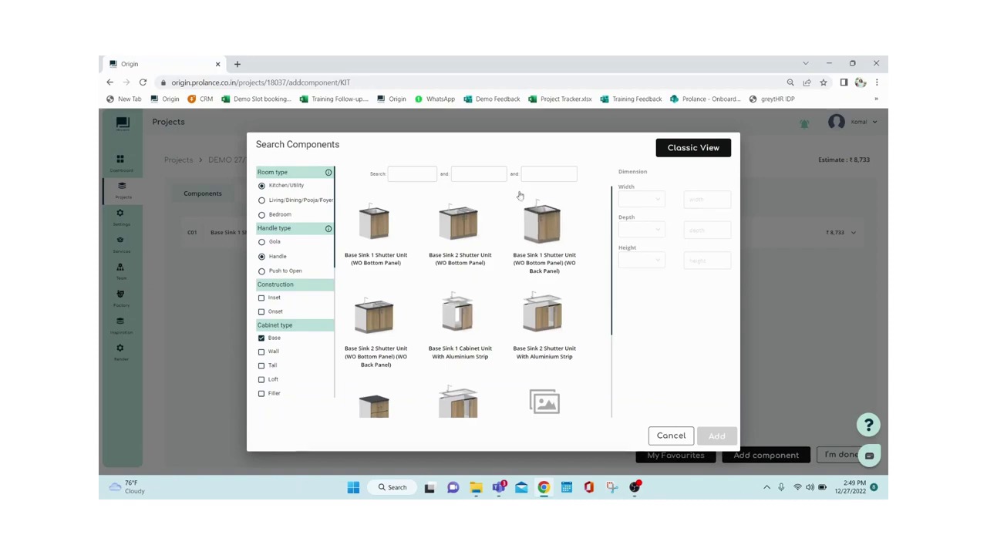
left_click(799, 329)
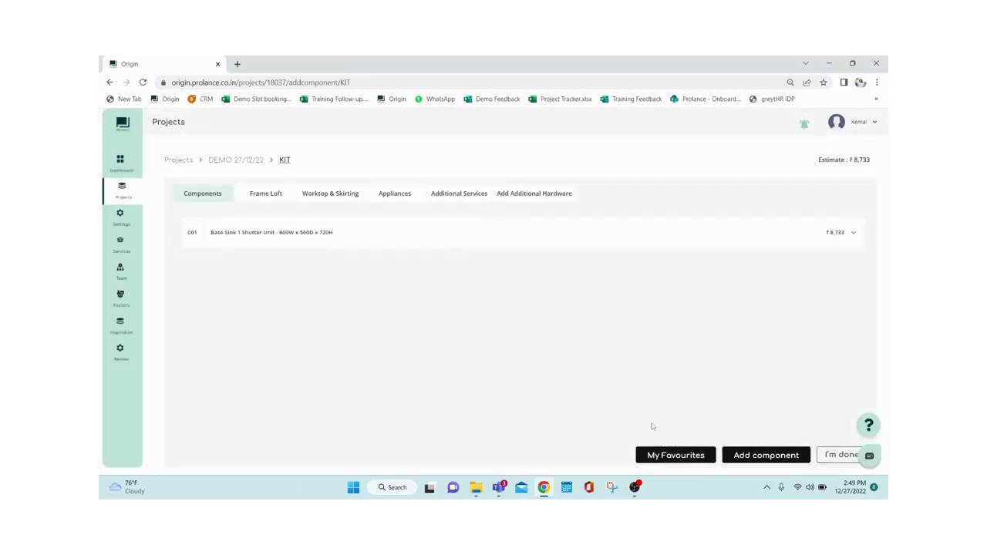
Step: Add a 3000 x 650 x 330 frame loft with 50 fillers, 6 shutters and a 50 top panel
left_click(266, 194)
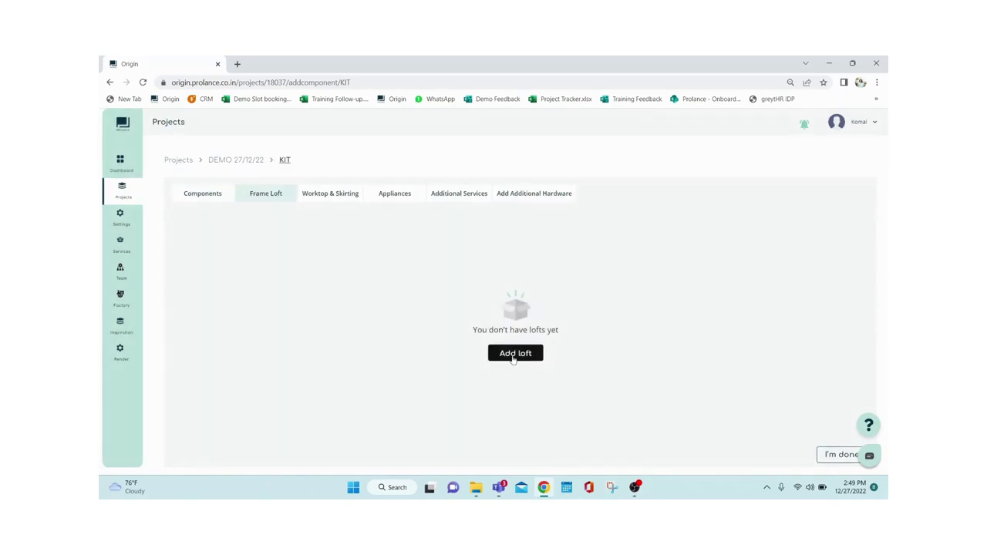
left_click(514, 354)
left_click(403, 240)
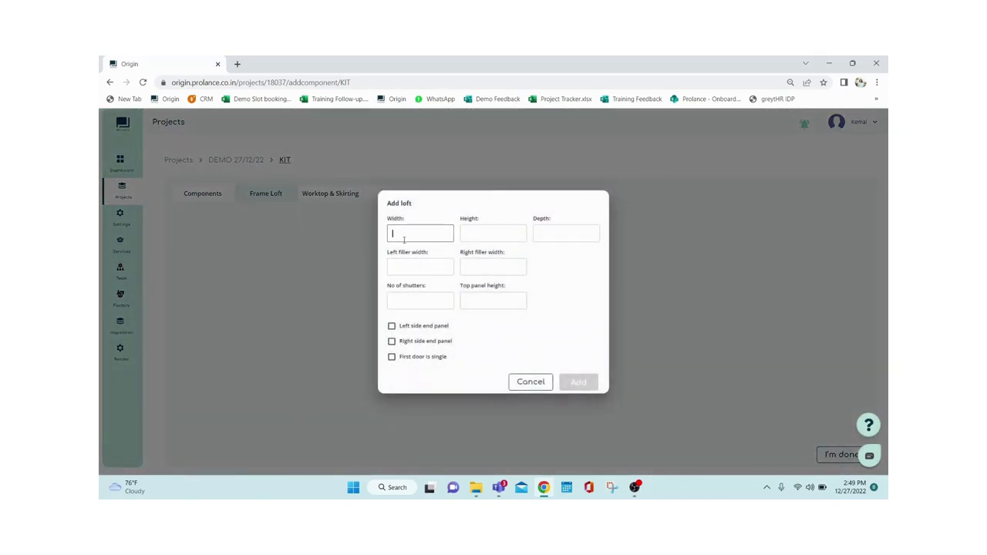
left_click(472, 230)
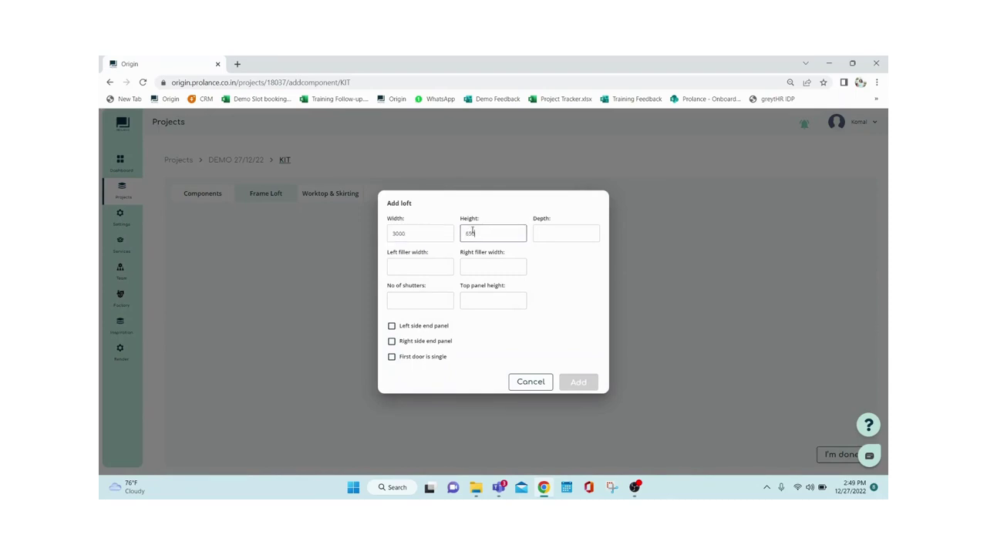
left_click(545, 241)
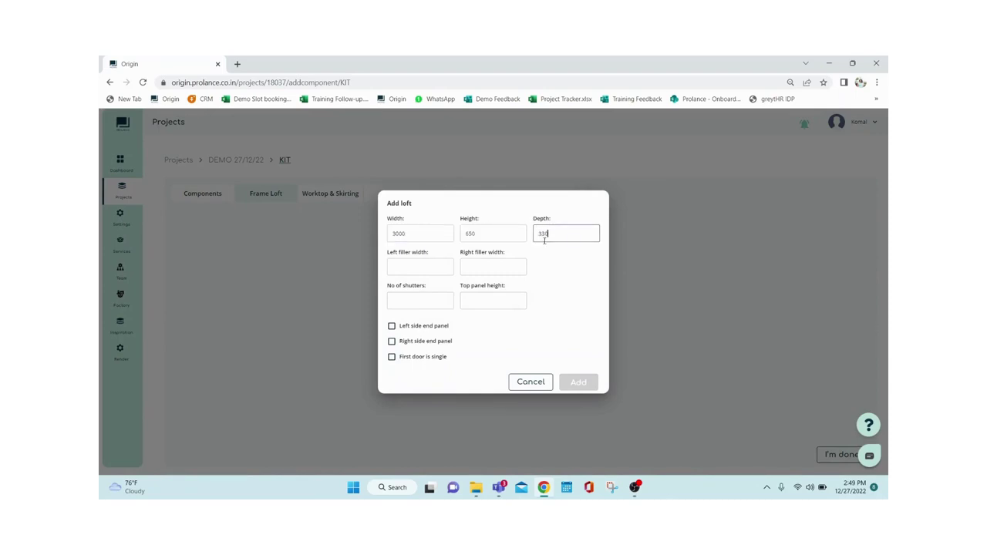
left_click(445, 269)
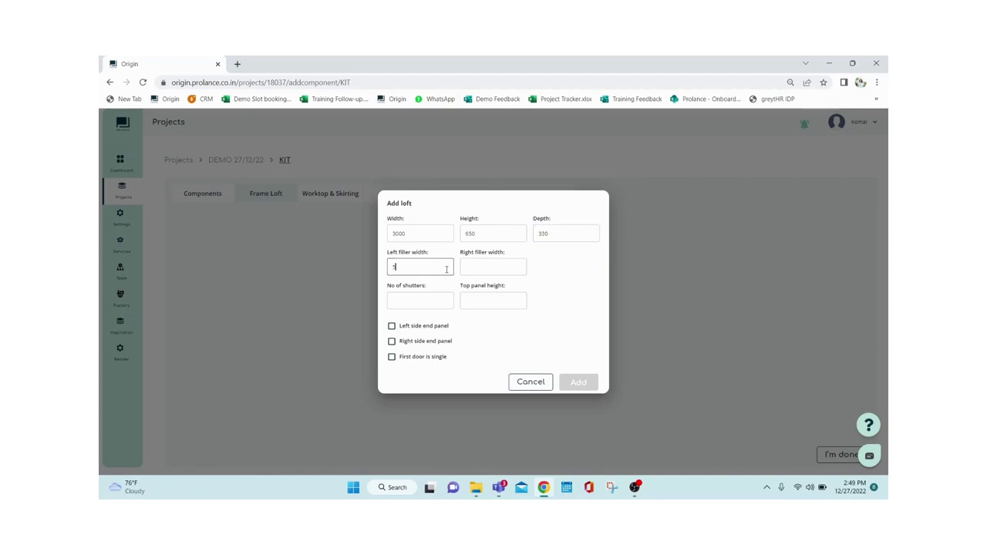
left_click(494, 266)
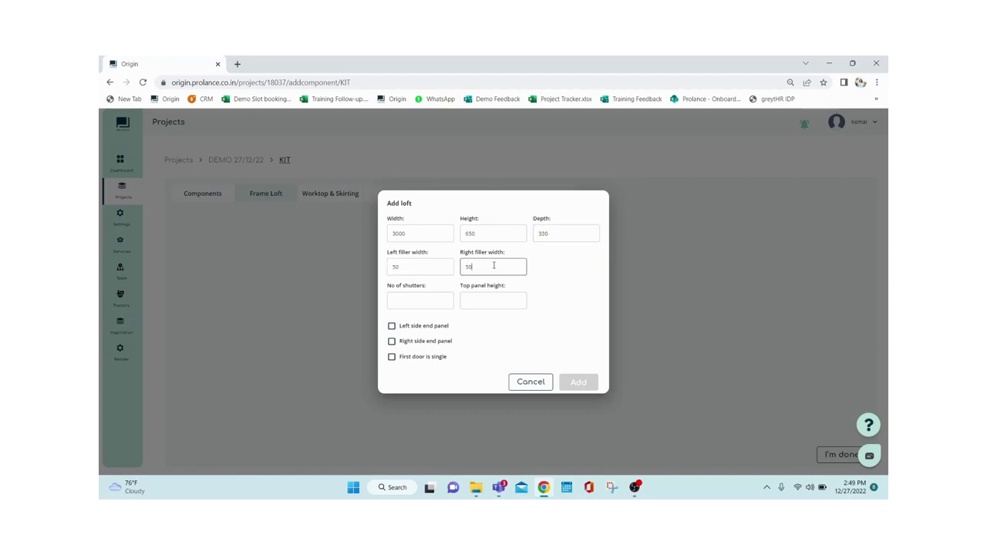
left_click(419, 299)
left_click(482, 299)
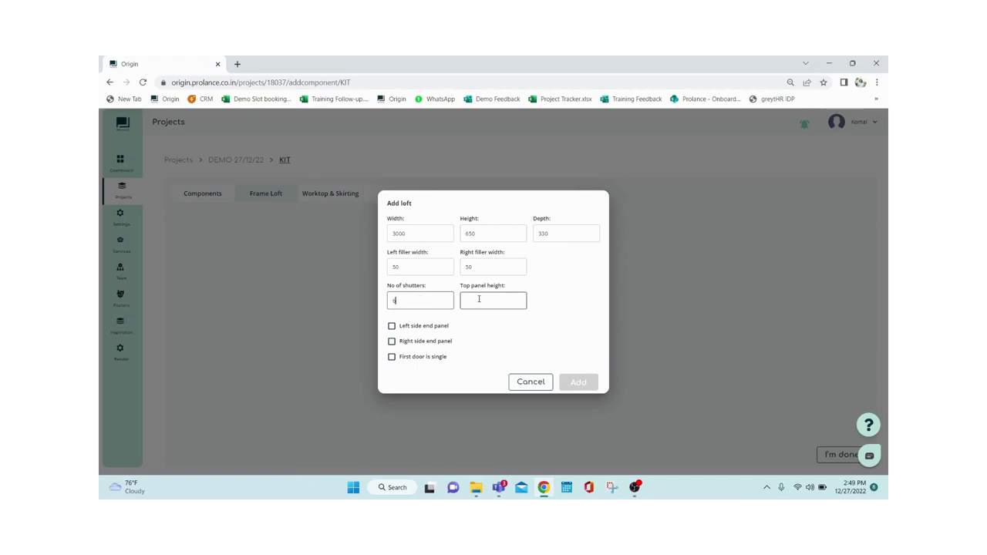
type("50")
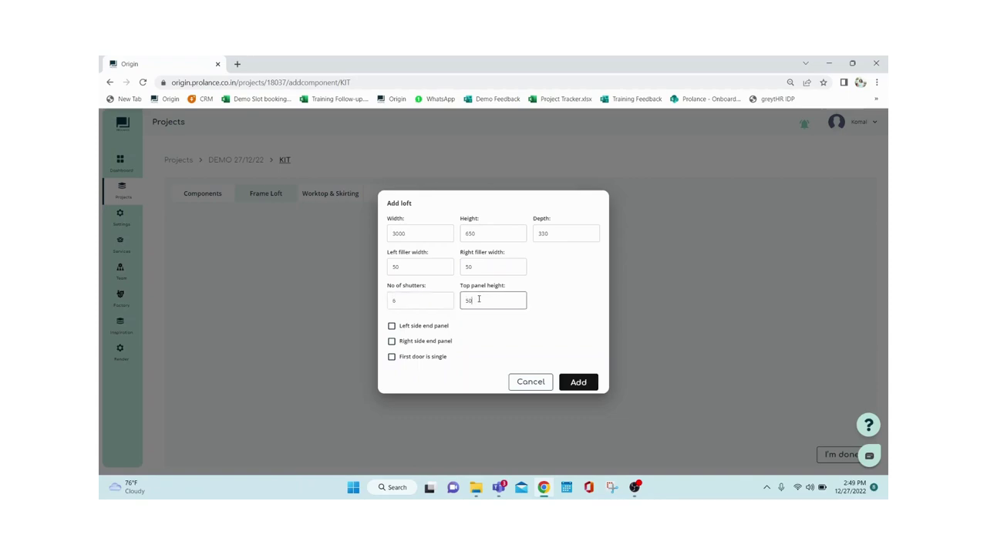
left_click(573, 382)
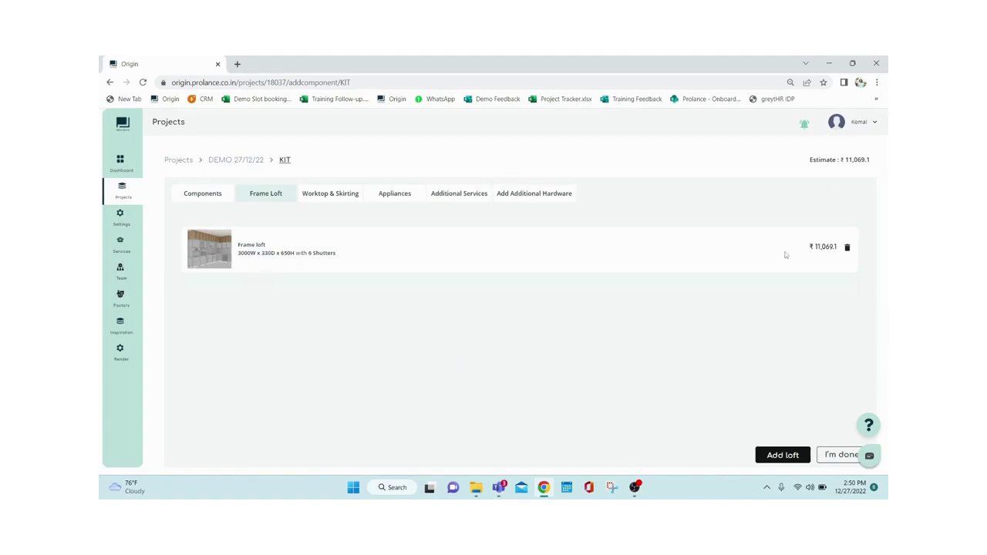
left_click(330, 194)
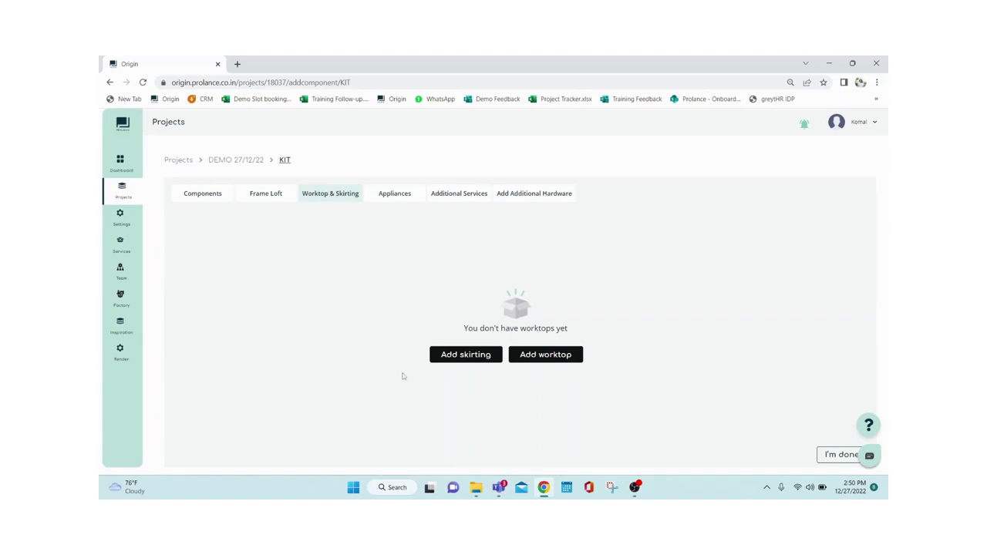
Step: Add Rehau PVC Silver Skirting 100mm to the room and highlight its quantity 5 and ₹1,933 price
left_click(461, 356)
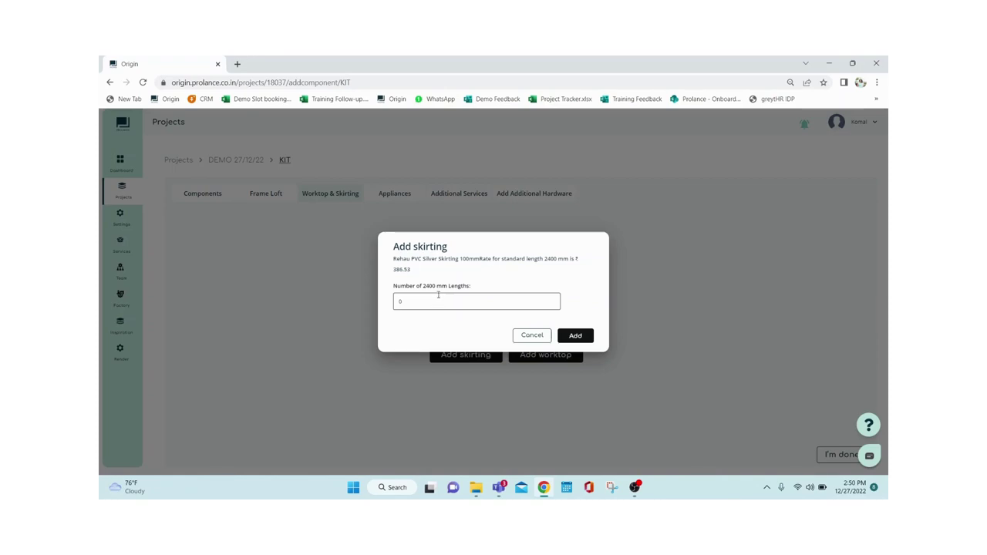
left_click_drag(423, 287, 438, 287)
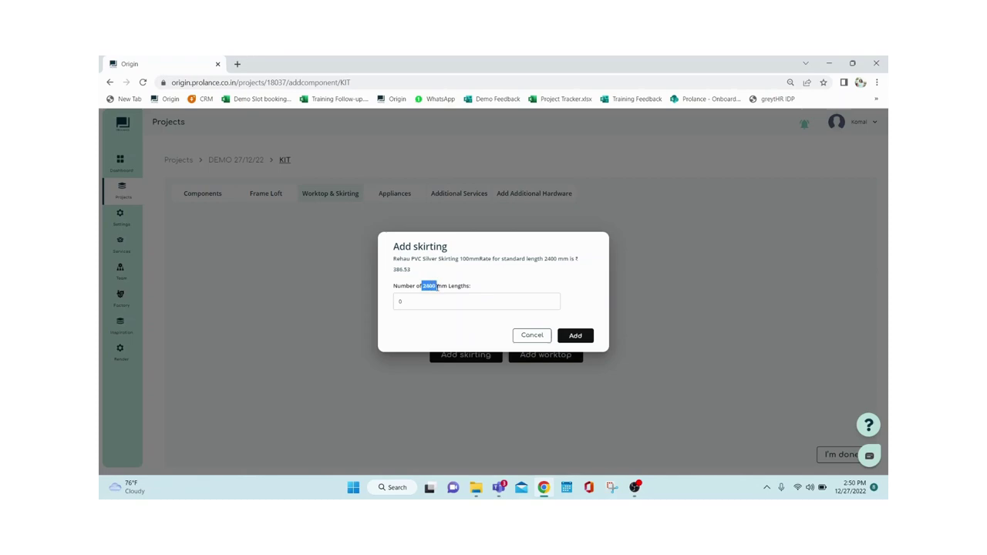
left_click(407, 301)
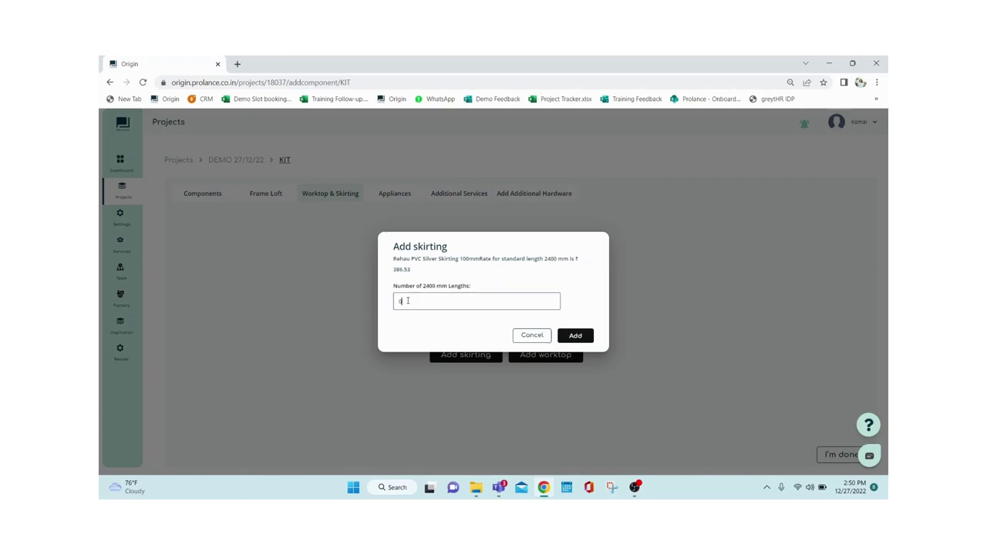
type("4")
left_click(574, 335)
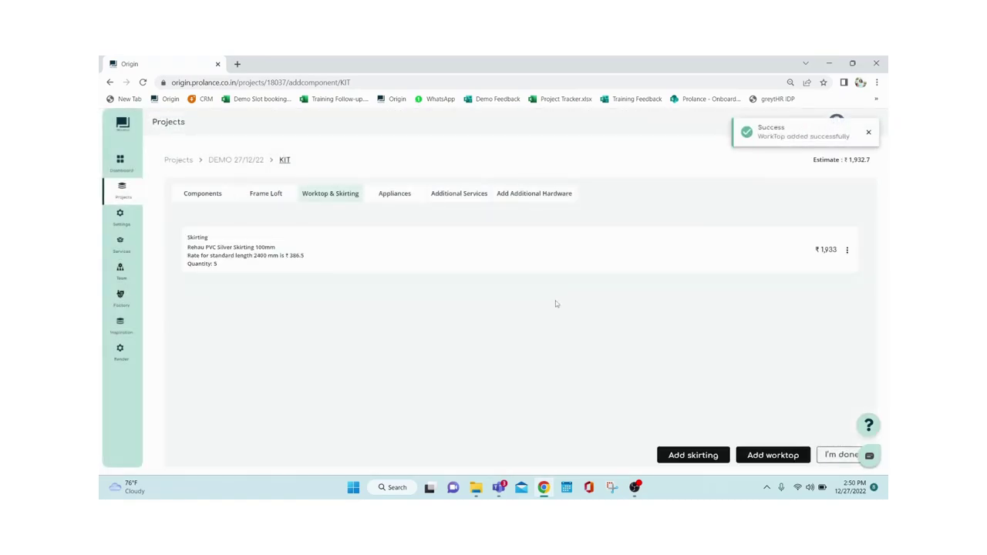
double_click(215, 264)
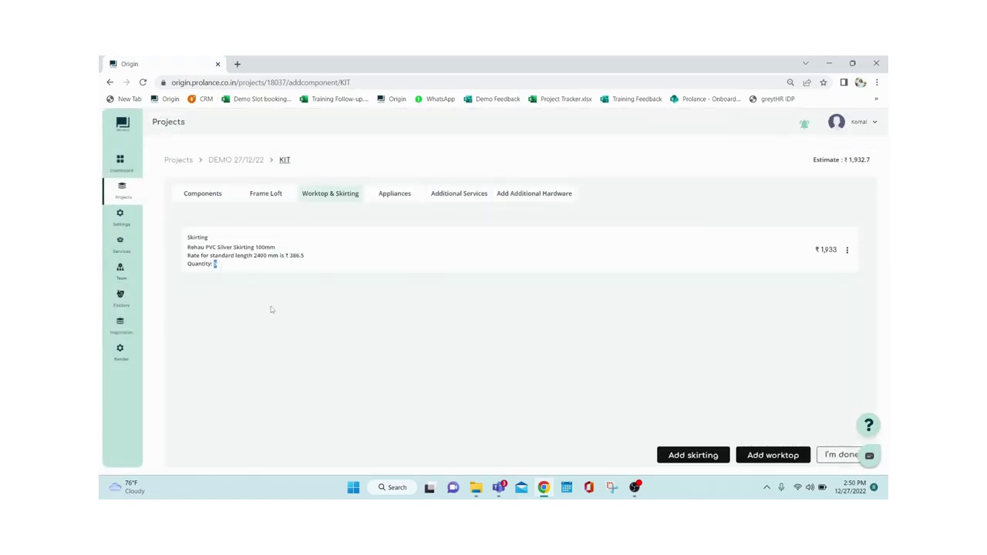
left_click_drag(824, 250, 840, 254)
Step: Start a worktop using the Quartz Primastone Classico Series in Classico Beige
left_click(760, 458)
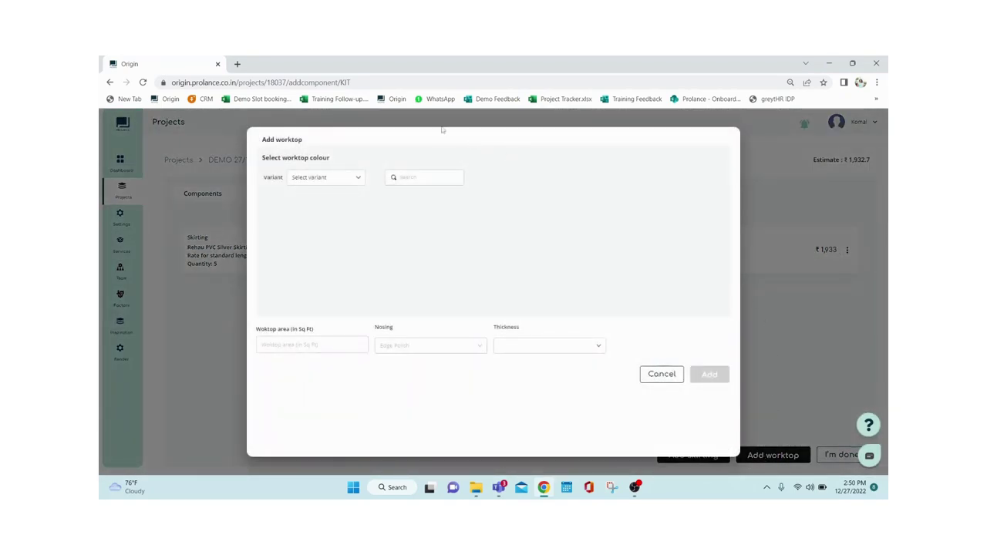
left_click(309, 179)
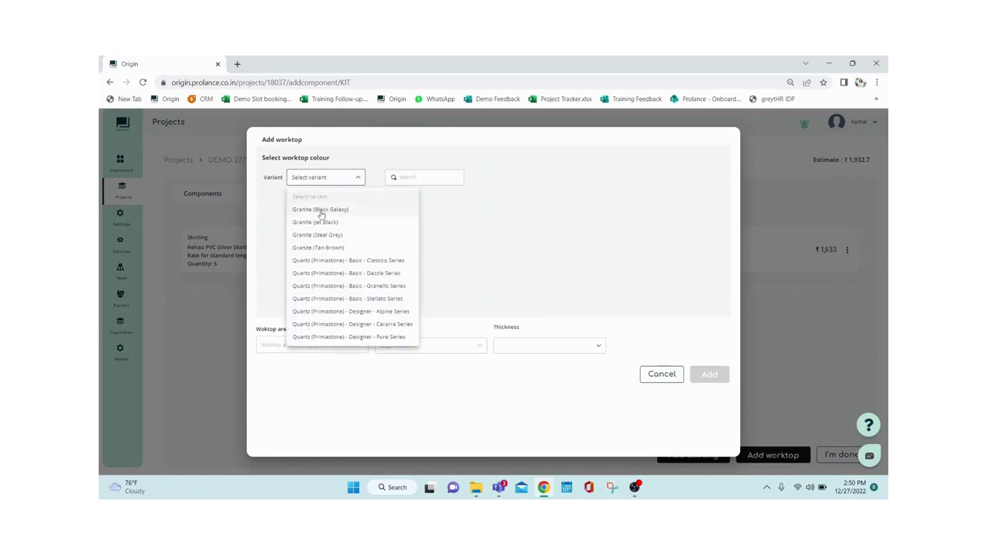
left_click(346, 262)
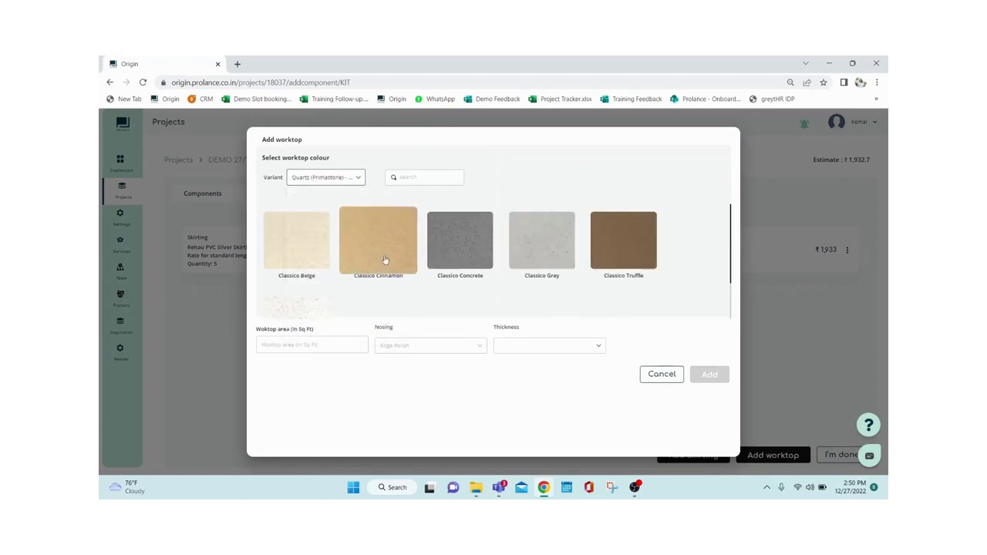
left_click(319, 177)
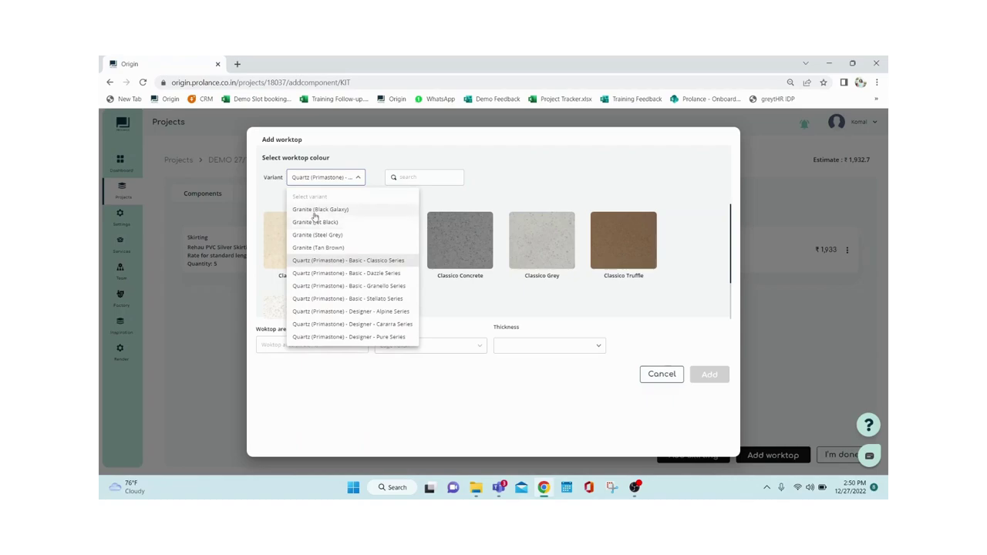
left_click(314, 214)
left_click(322, 179)
left_click(305, 260)
left_click(295, 247)
Step: Enter a 45 sq ft area and 20 thickness, add the worktop, and check its ₹34,414 price
left_click(260, 346)
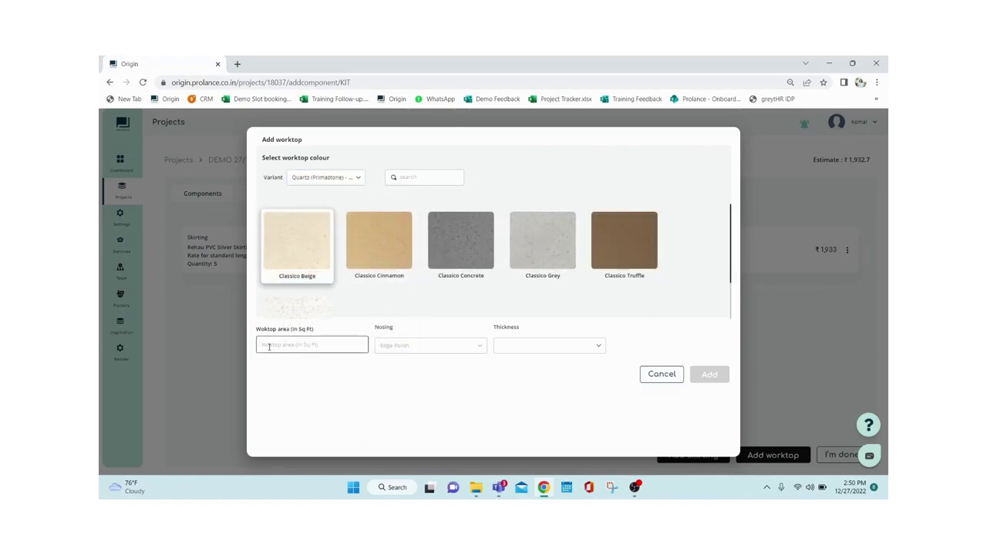
type("45")
left_click(509, 346)
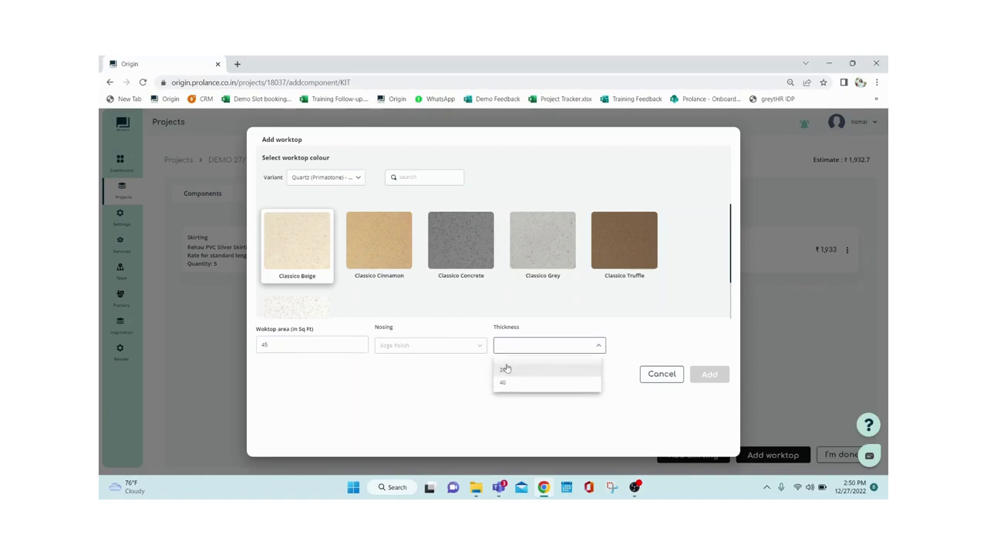
left_click(505, 369)
left_click(708, 375)
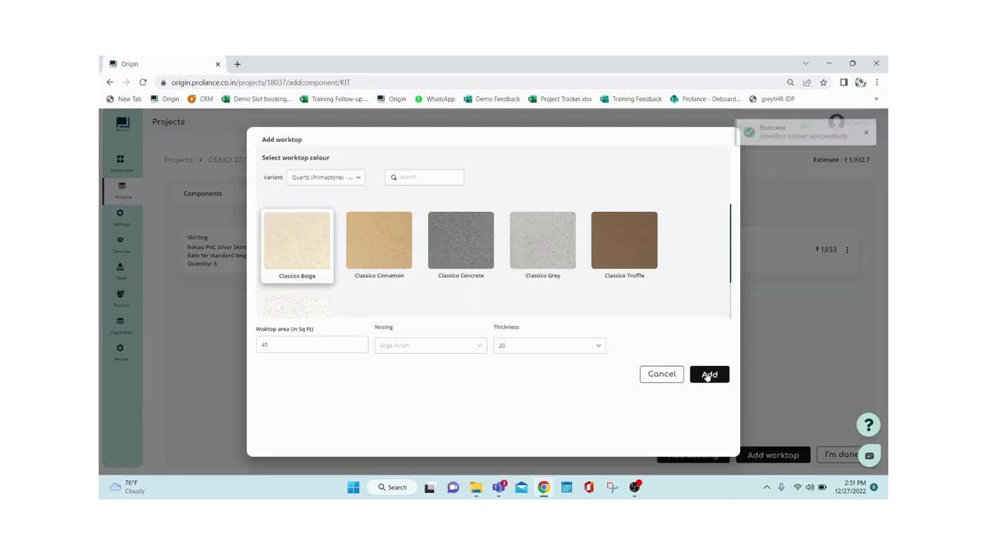
left_click(662, 375)
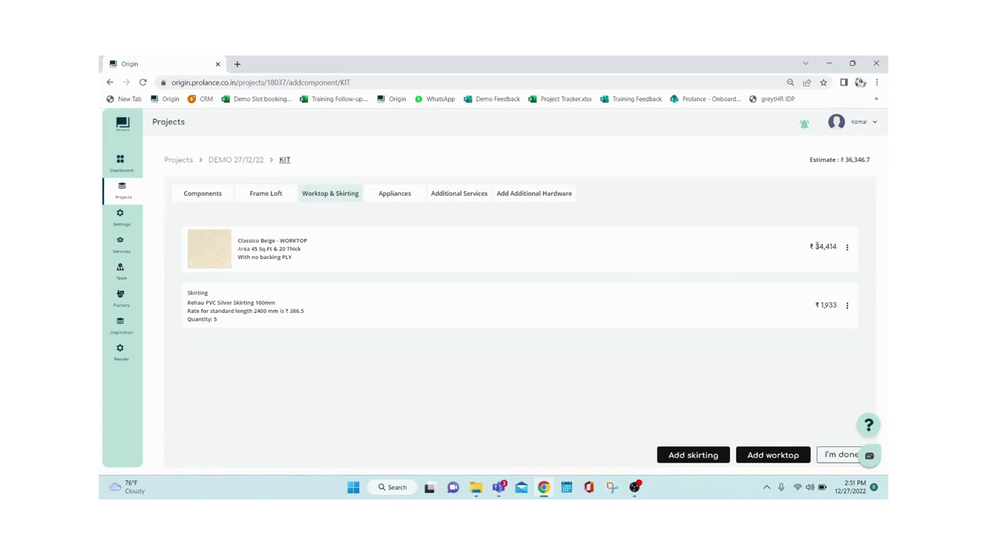
left_click_drag(818, 246, 841, 250)
left_click(807, 355)
Step: Start a new additional service described as 'False ceiling'
left_click(453, 196)
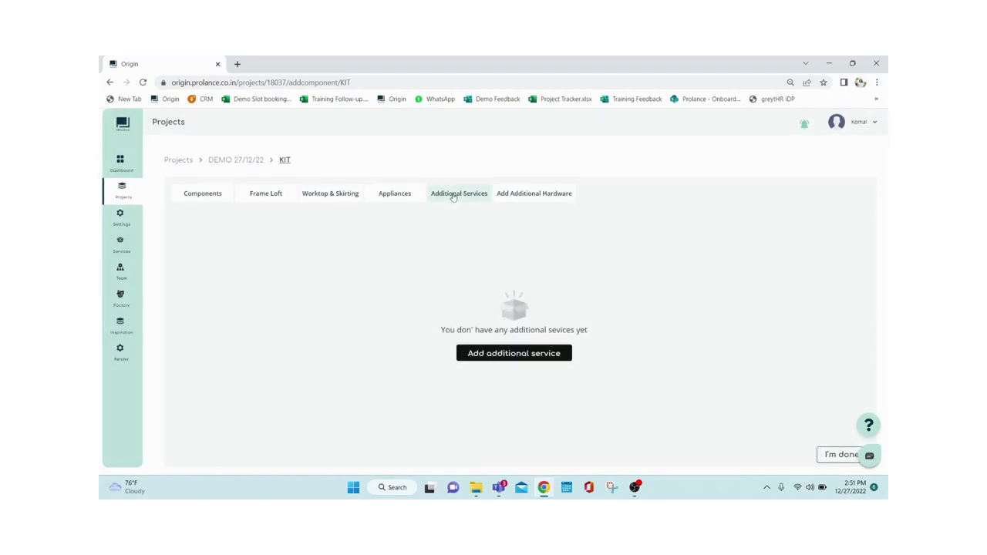
left_click(489, 353)
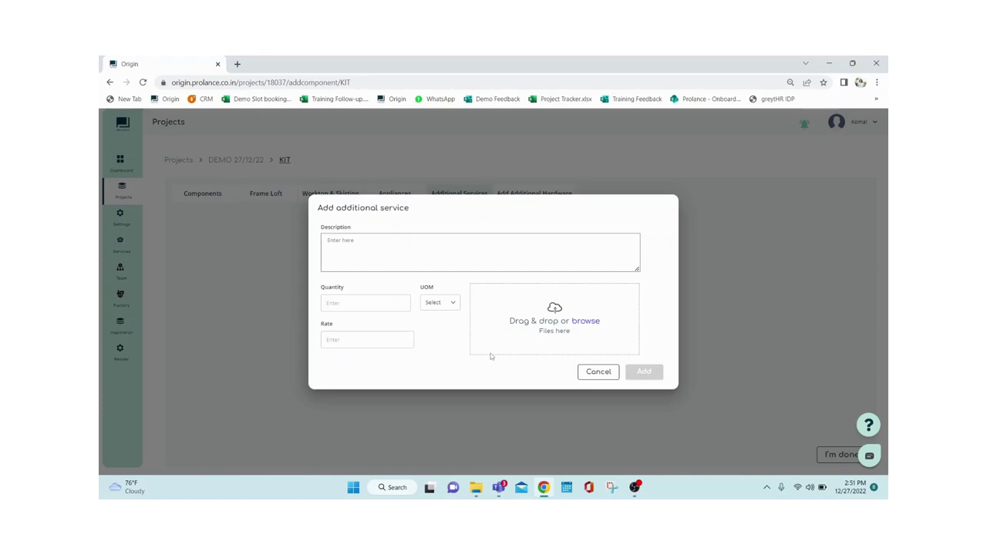
left_click(380, 262)
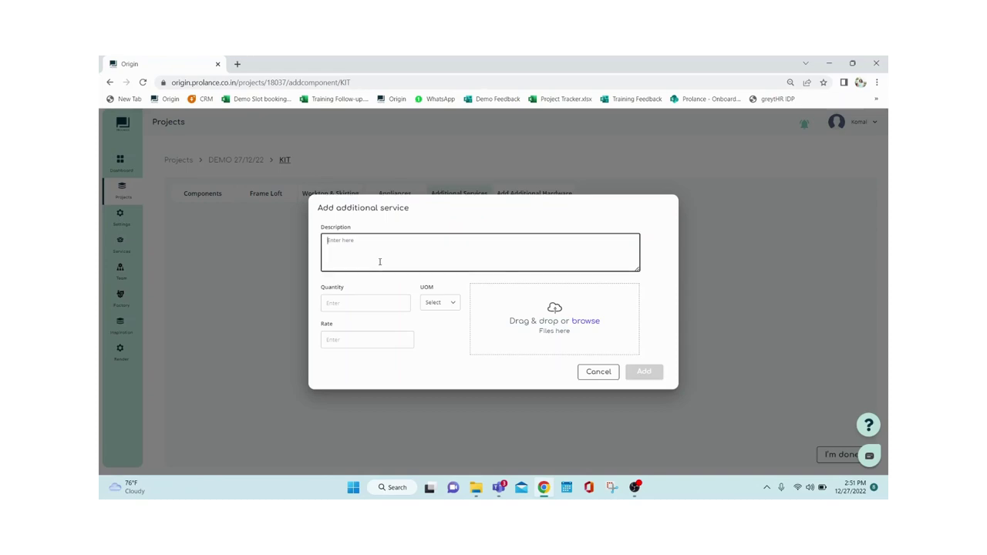
type("Fla")
key("BackSpace")
type("alse")
key("BackSpace")
key("BackSpace")
key("BackSpace")
type("lse ceiling")
Step: Set the service to 100 Sq.ft at rate 85 and add it to the room
left_click(359, 303)
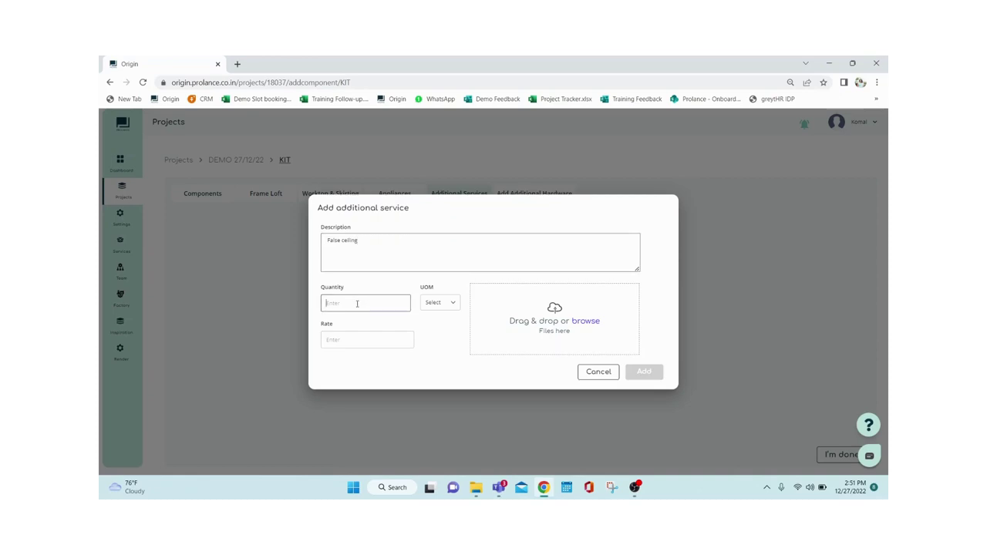
type("100")
left_click(446, 305)
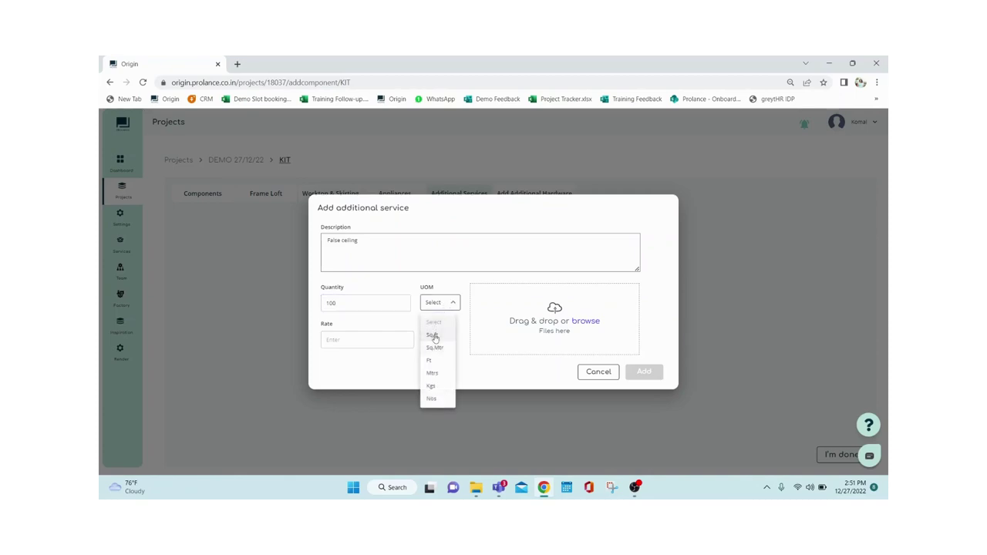
left_click(434, 336)
left_click(344, 343)
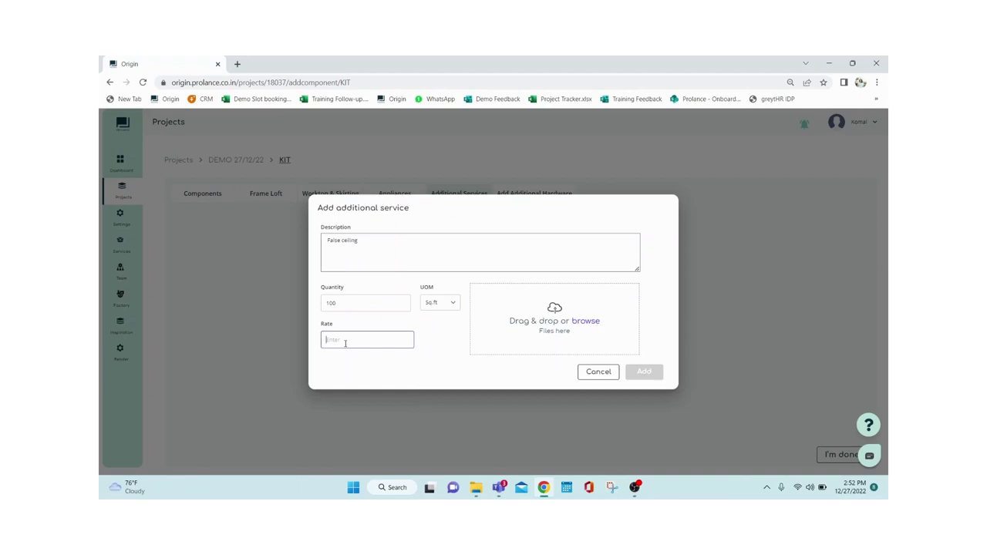
type("85")
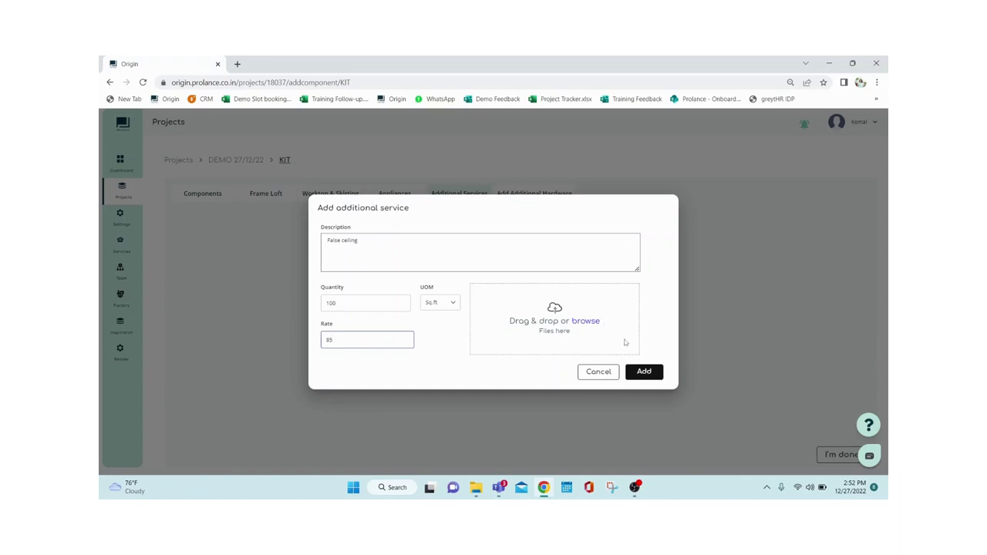
left_click(647, 373)
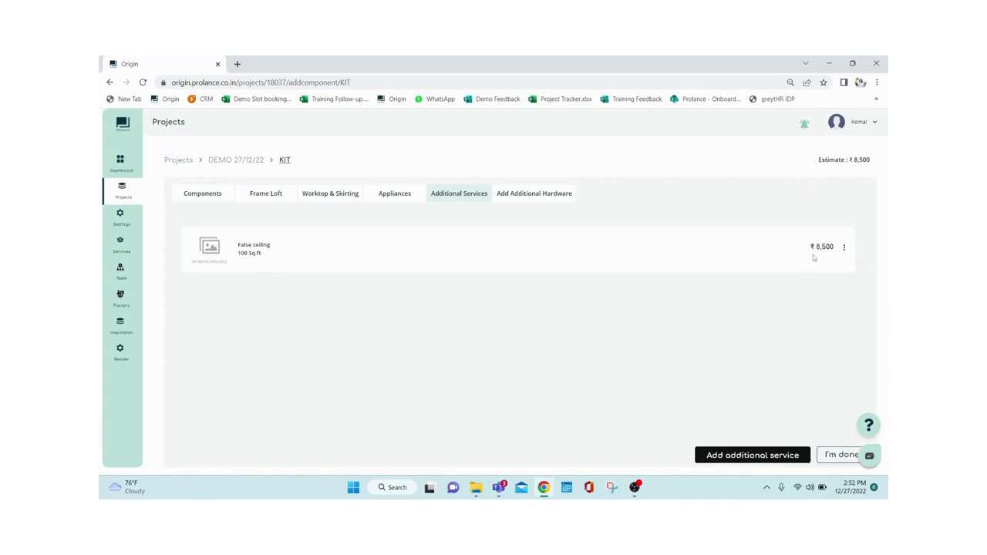
left_click(510, 197)
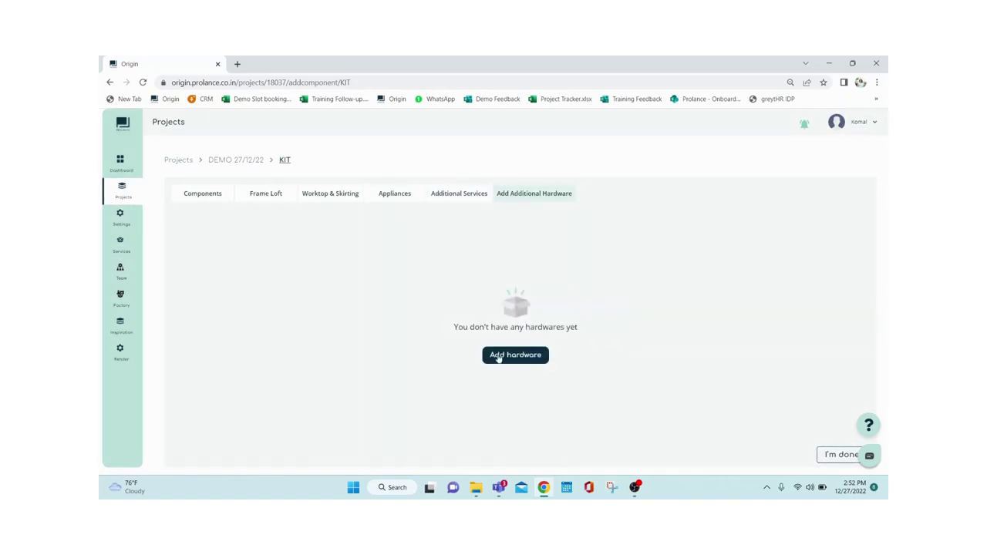
Step: Start adding hardware filtered to the Accessories category and HETTICH brand
left_click(498, 356)
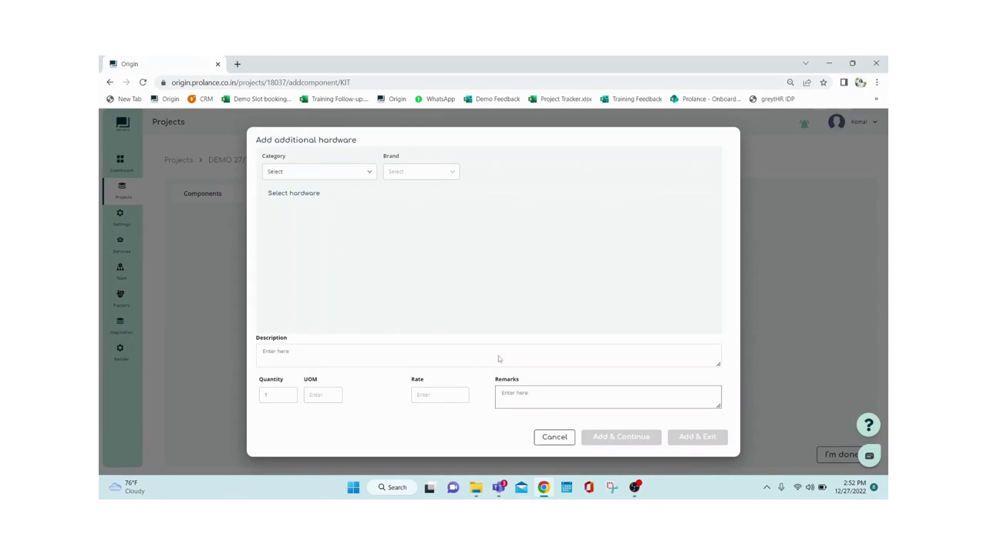
left_click(274, 173)
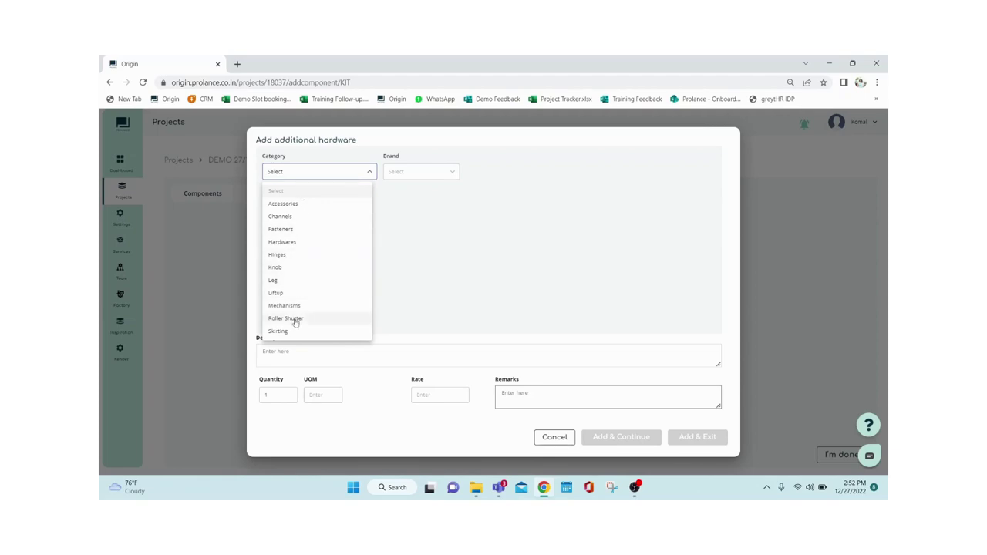
left_click(284, 205)
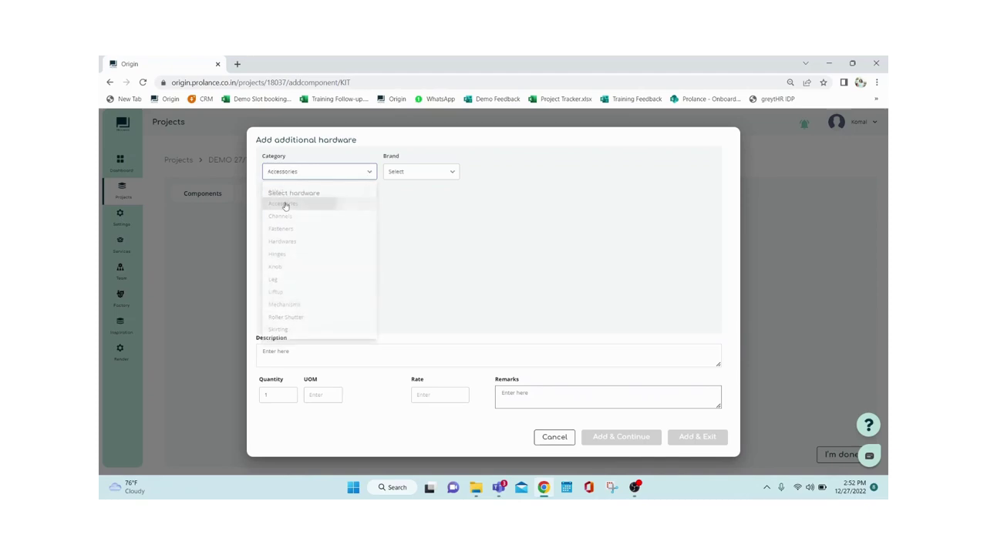
left_click(388, 171)
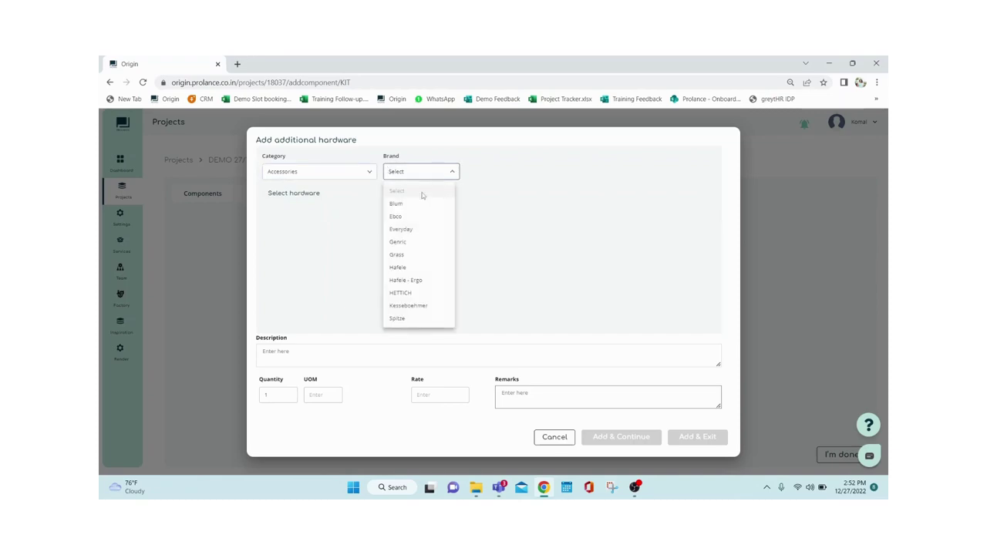
left_click(402, 293)
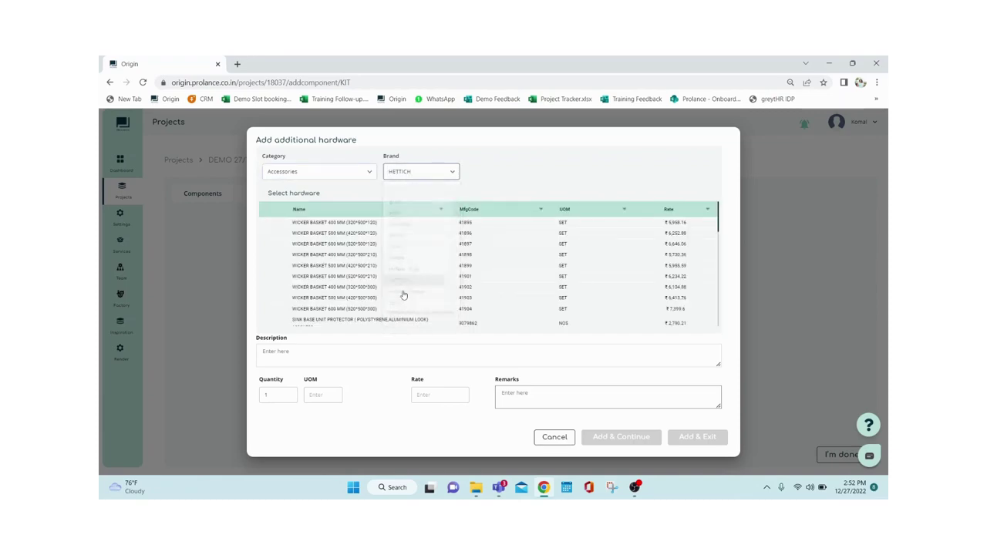
Step: Add one CARGOTECH BASKET (536X500X200)MM at rate 3133.35 and close the form
scroll(349, 231, "down", 3)
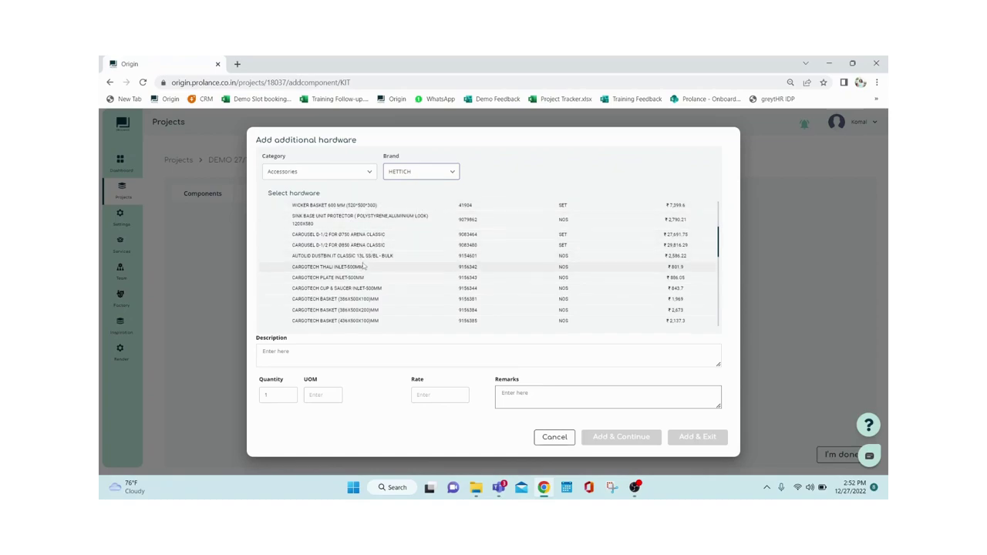
scroll(331, 246, "down", 3)
left_click(314, 252)
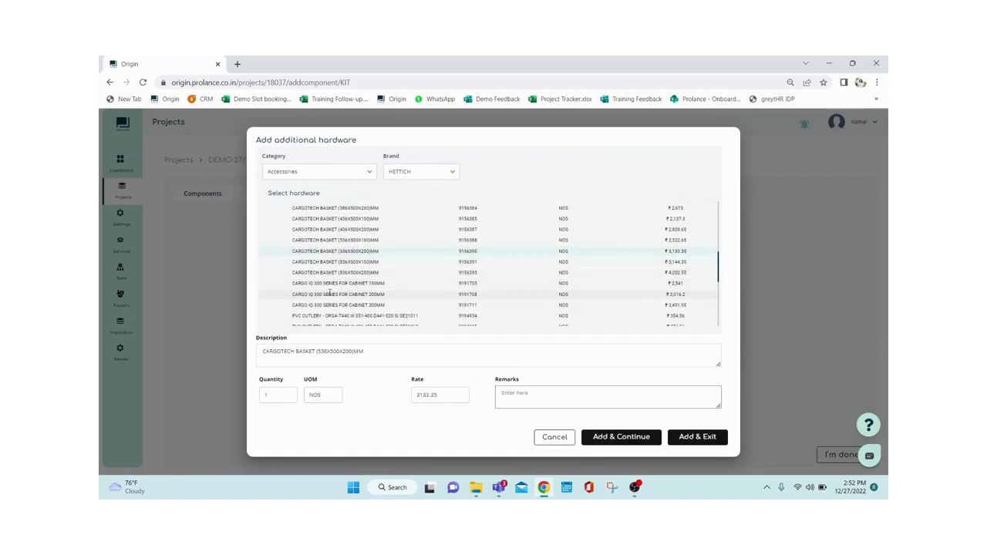
left_click(264, 395)
left_click(440, 395)
left_click_drag(439, 395, 415, 393)
left_click(635, 439)
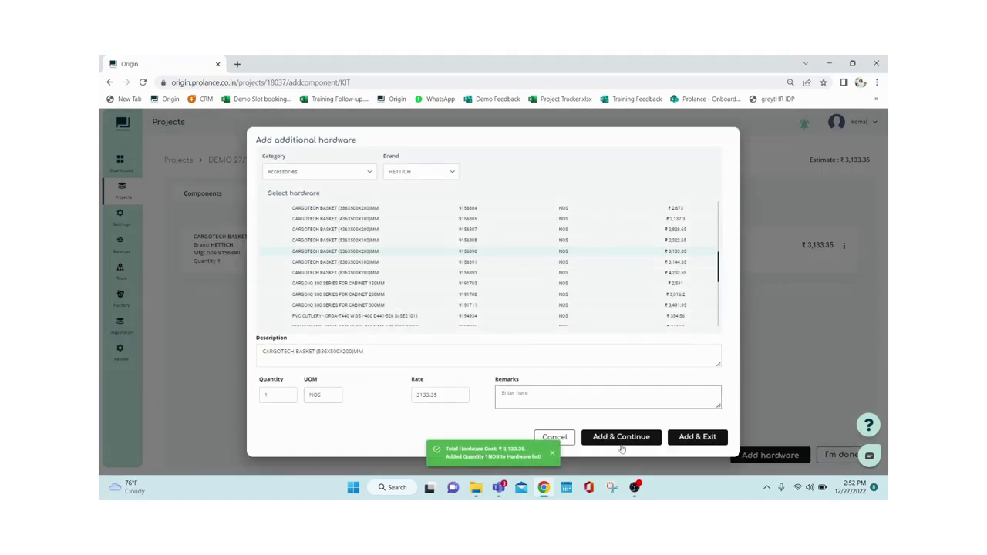
left_click(570, 439)
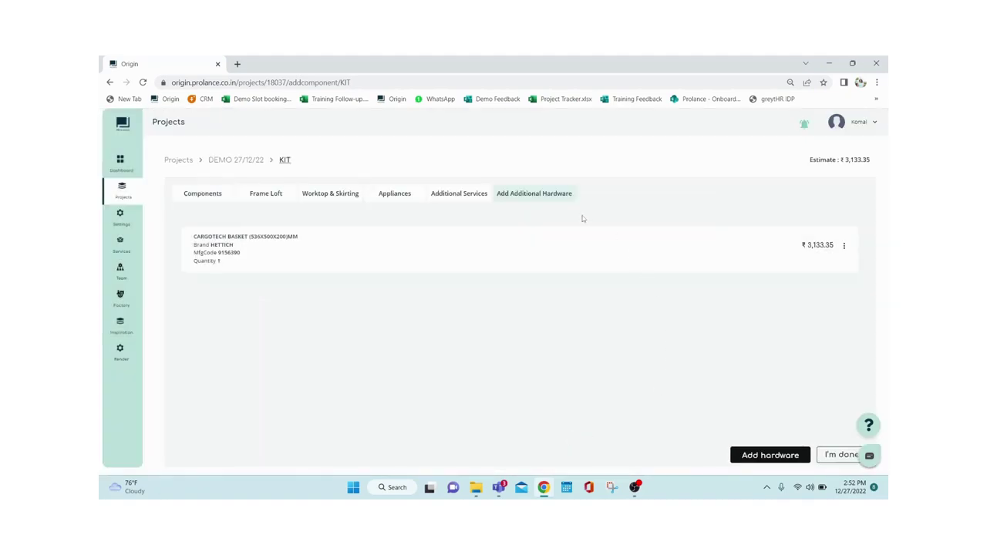